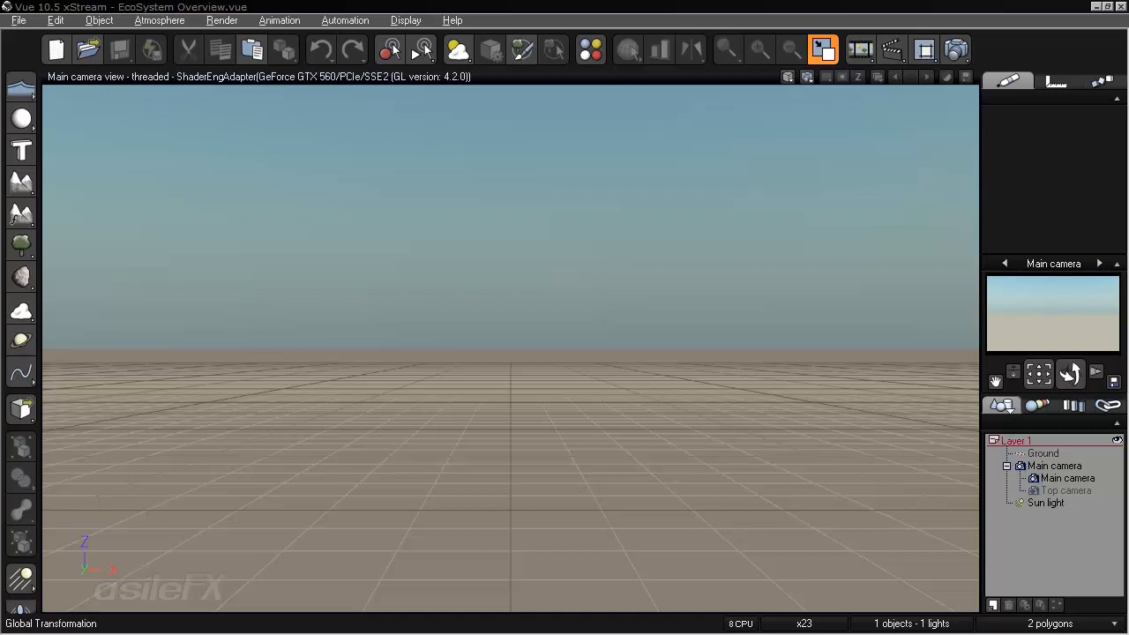
Add a procedural terrain to the empty scene.
{"action": "left_click", "coordinate": [22, 212]}
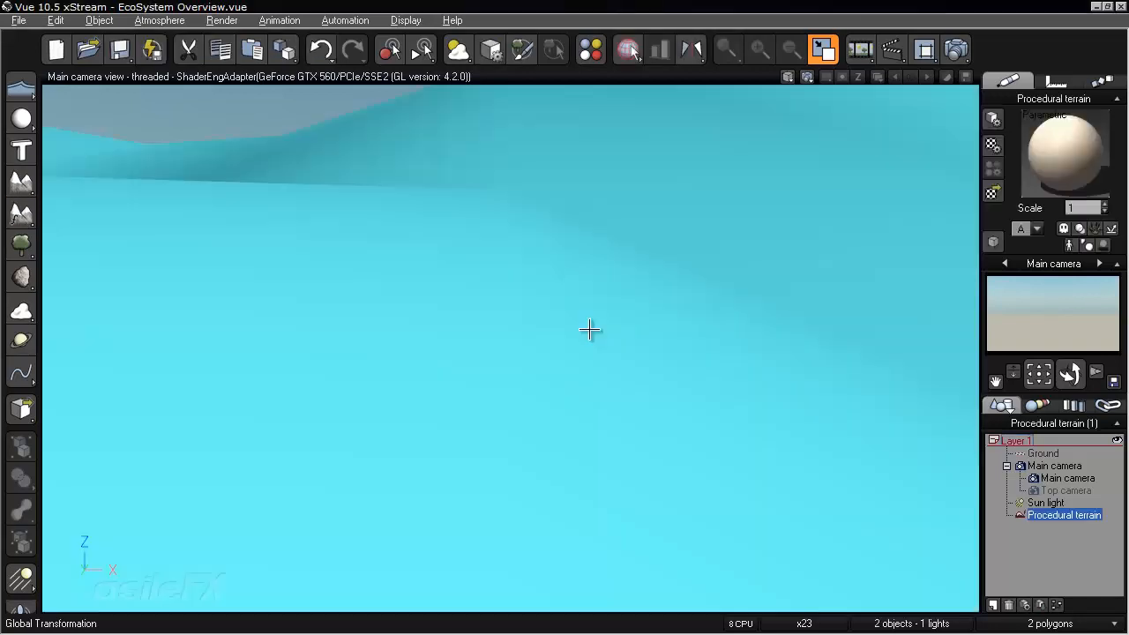
{"action": "scroll", "coordinate": [675, 382], "scroll_direction": "down", "scroll_amount": 5}
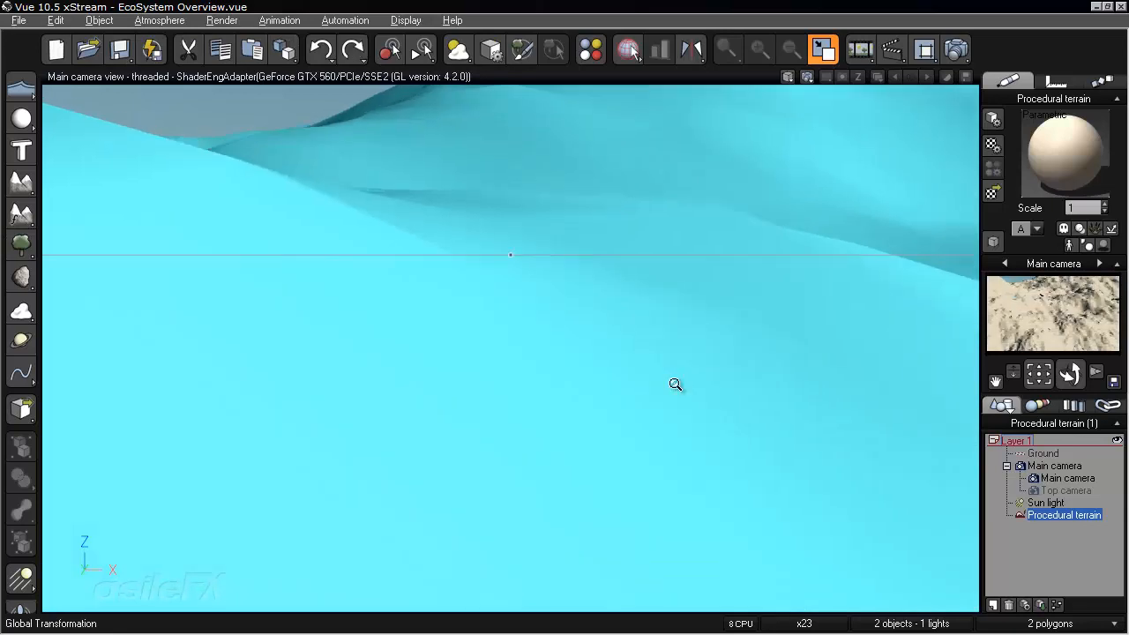
{"action": "scroll", "coordinate": [676, 383], "scroll_direction": "down", "scroll_amount": 8}
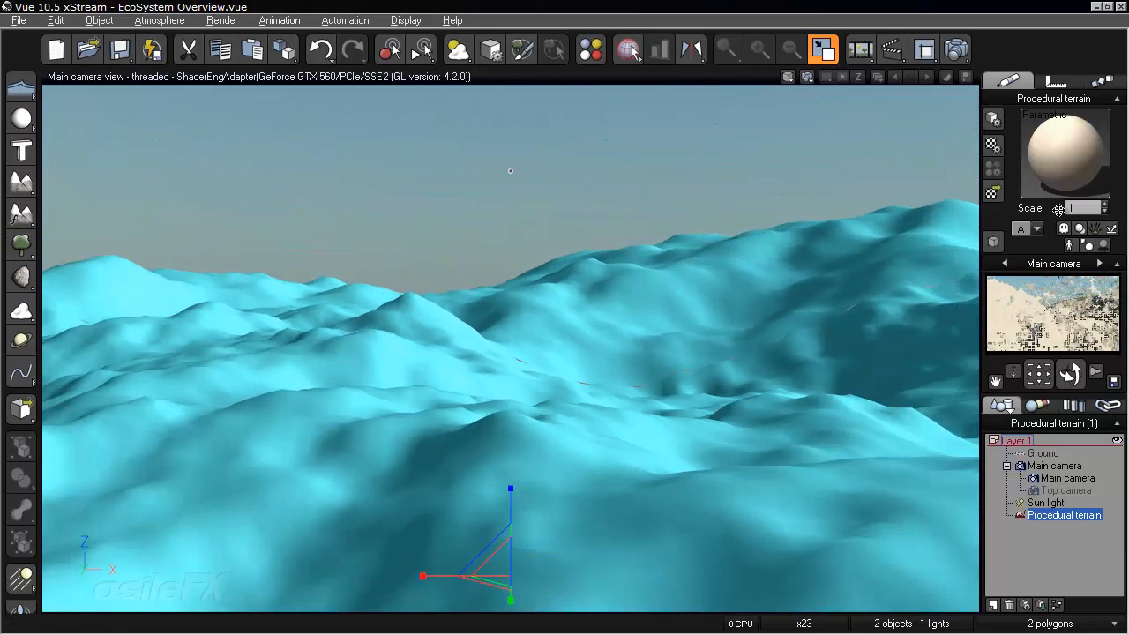
Scale the procedural terrain down uniformly to about 388 m in X and Y and about 80 m in Z.
{"action": "left_click", "coordinate": [1056, 80]}
{"action": "left_click", "coordinate": [993, 165]}
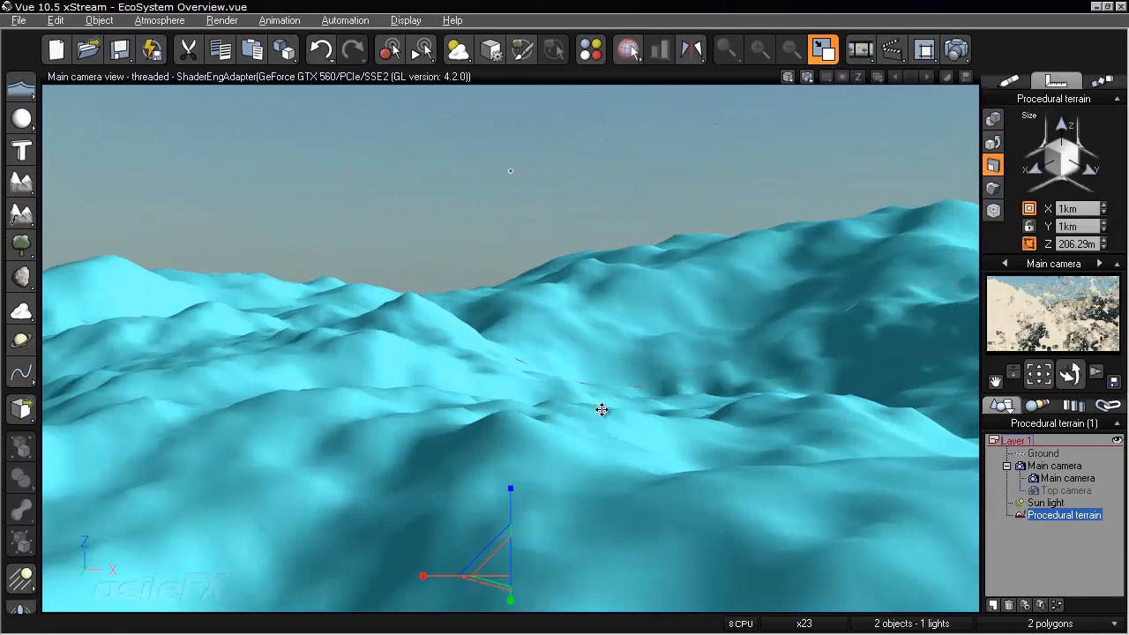
{"action": "scroll", "coordinate": [603, 431], "scroll_direction": "up", "scroll_amount": 3}
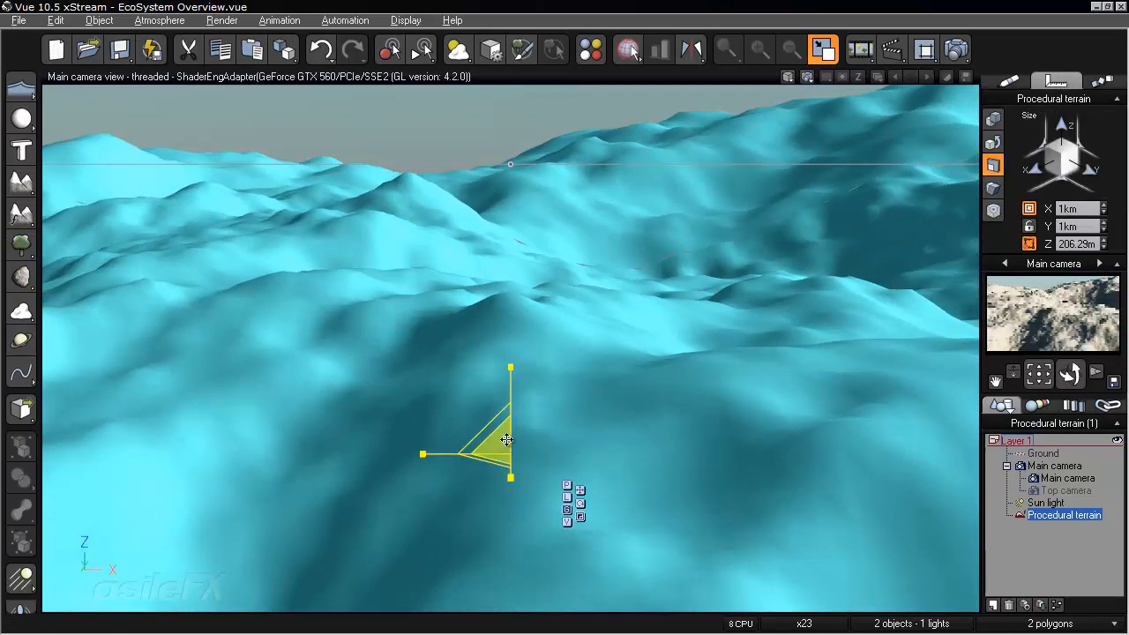
{"action": "left_click_drag", "start_coordinate": [507, 440], "coordinate": [333, 394]}
{"action": "left_click_drag", "start_coordinate": [497, 362], "coordinate": [501, 374]}
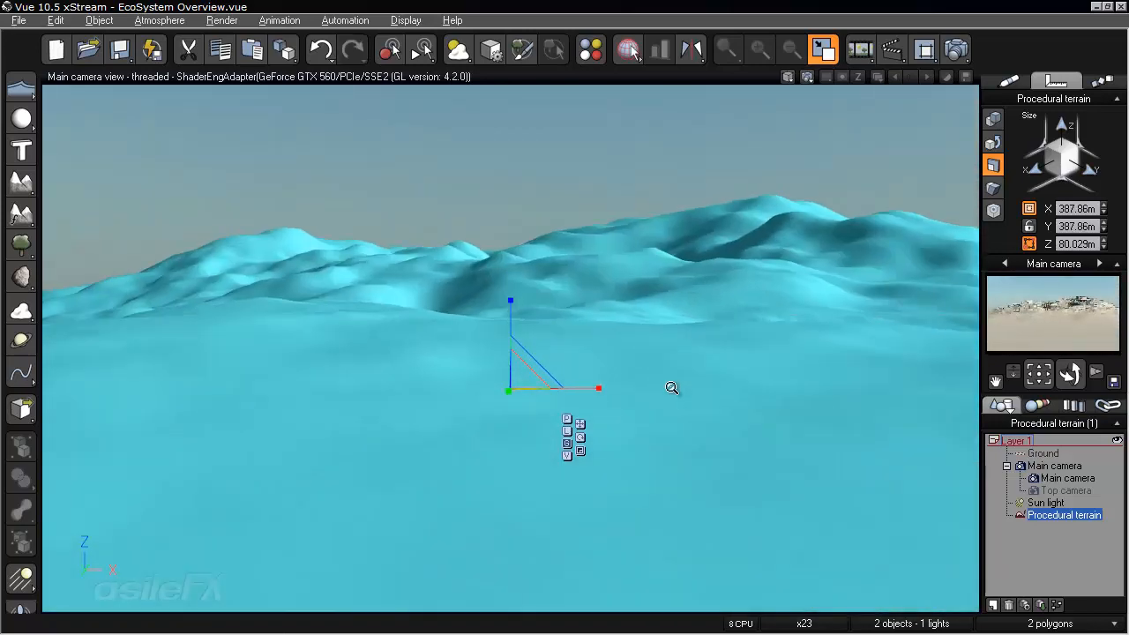
Load the rock and grass mixed material "Default" (Rock&Grass2.mat) from the Landscapes collection onto the terrain.
{"action": "left_click", "coordinate": [1013, 79]}
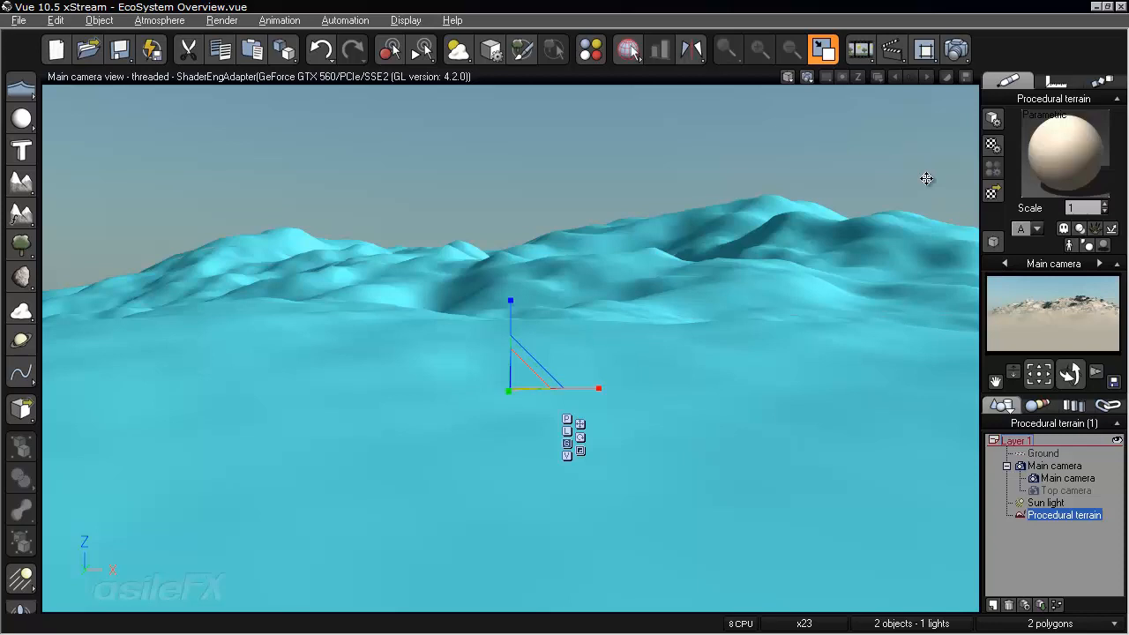
{"action": "left_click", "coordinate": [993, 192]}
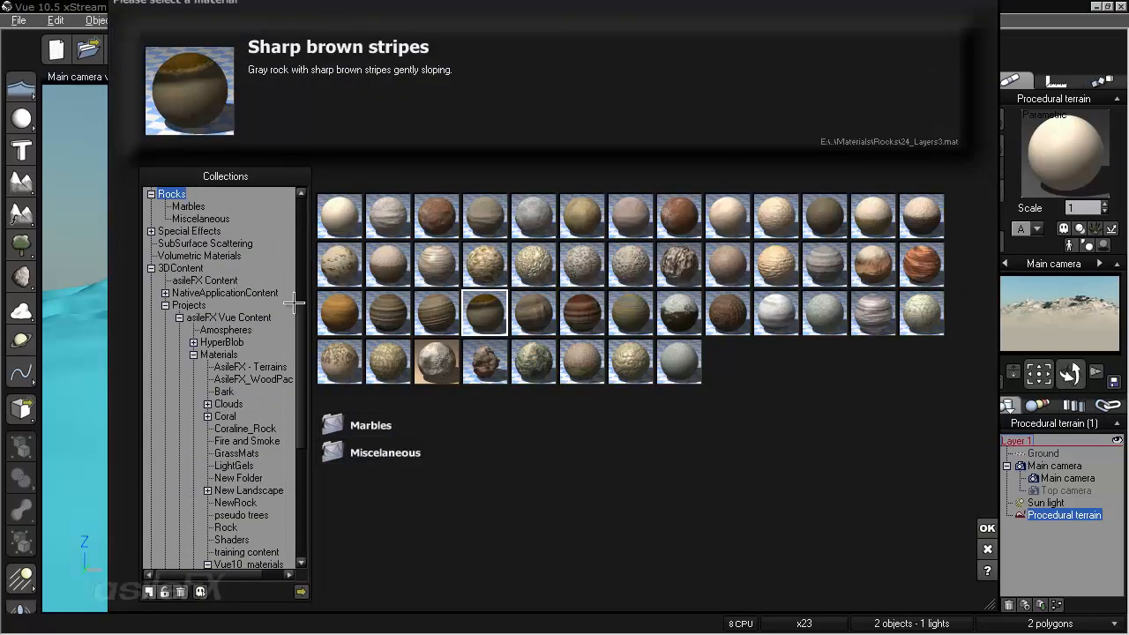
{"action": "scroll", "coordinate": [308, 288], "scroll_direction": "up", "scroll_amount": 6}
{"action": "left_click", "coordinate": [183, 301]}
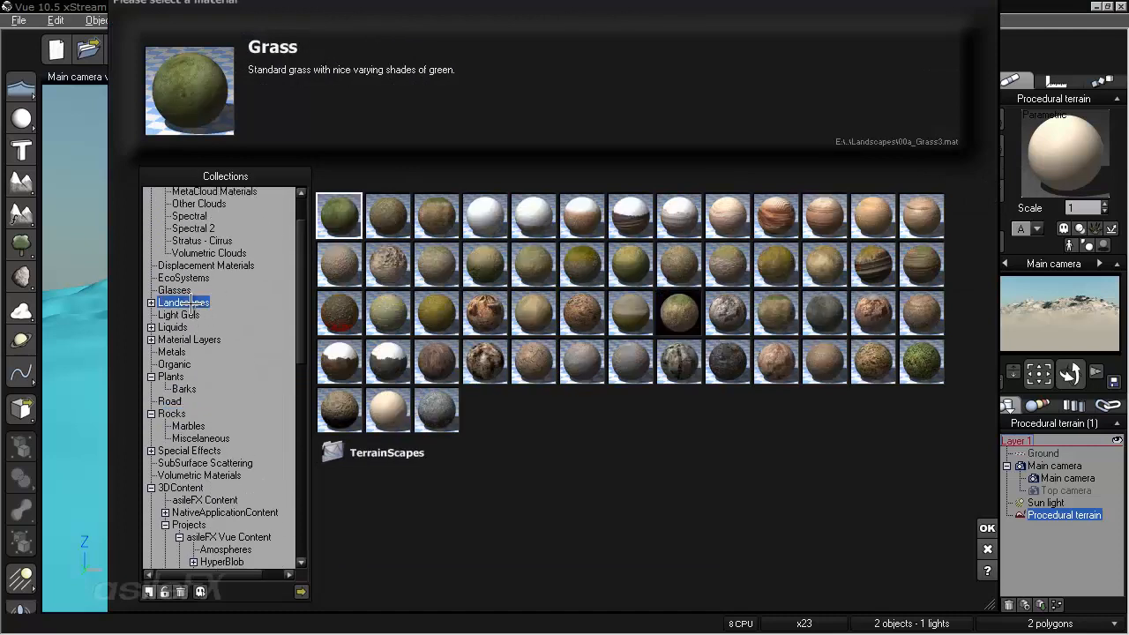
{"action": "scroll", "coordinate": [203, 313], "scroll_direction": "up", "scroll_amount": 2}
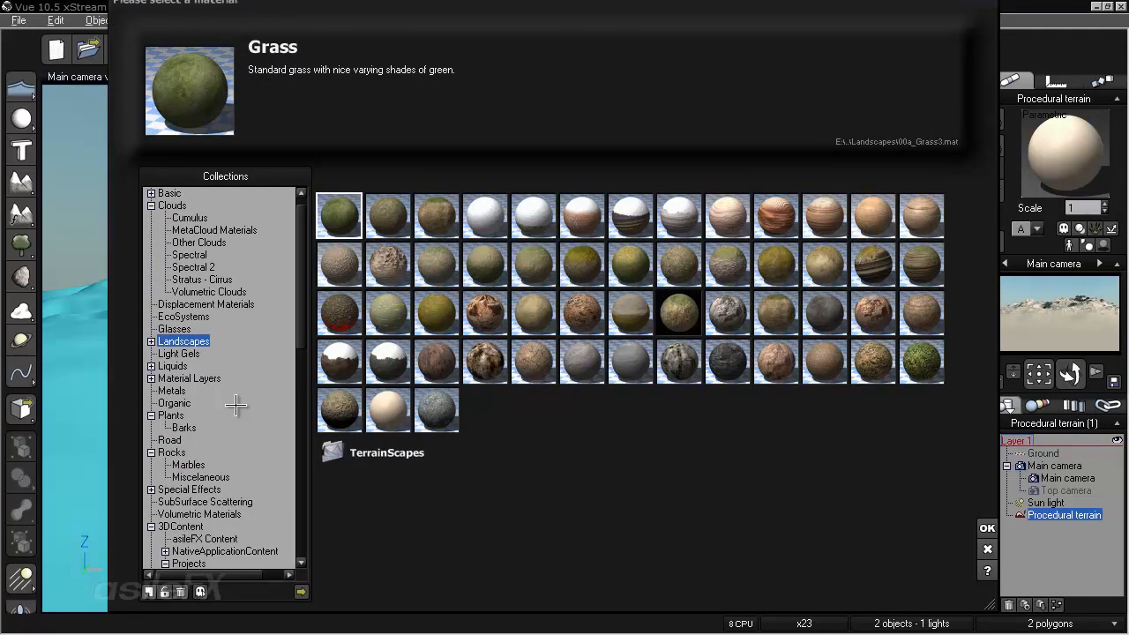
{"action": "left_click", "coordinate": [816, 309]}
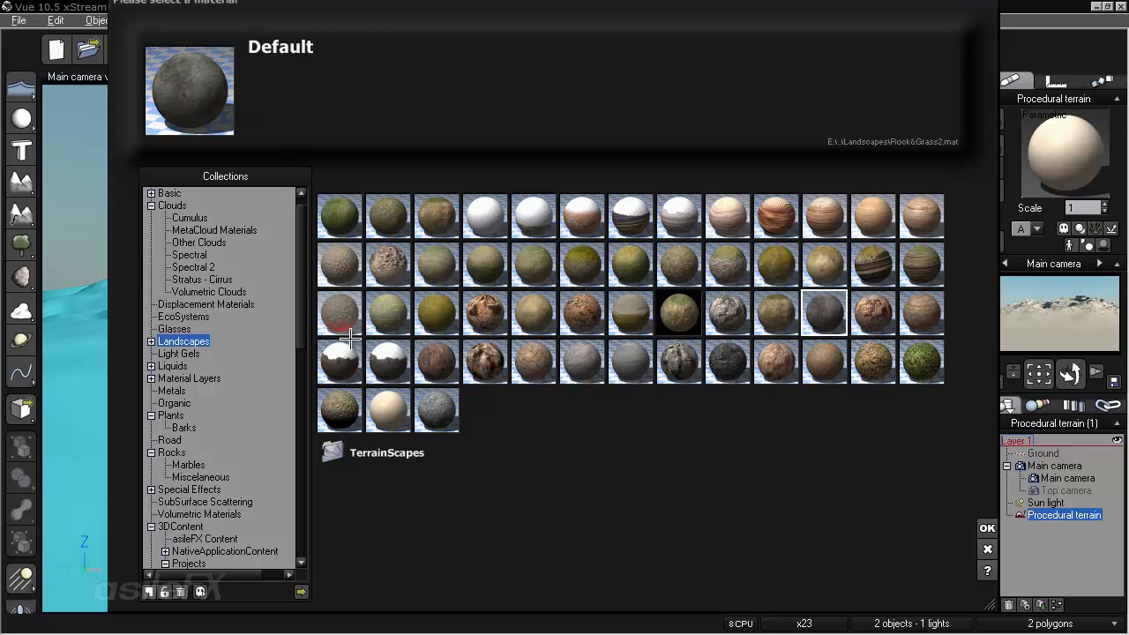
{"action": "left_click", "coordinate": [986, 528]}
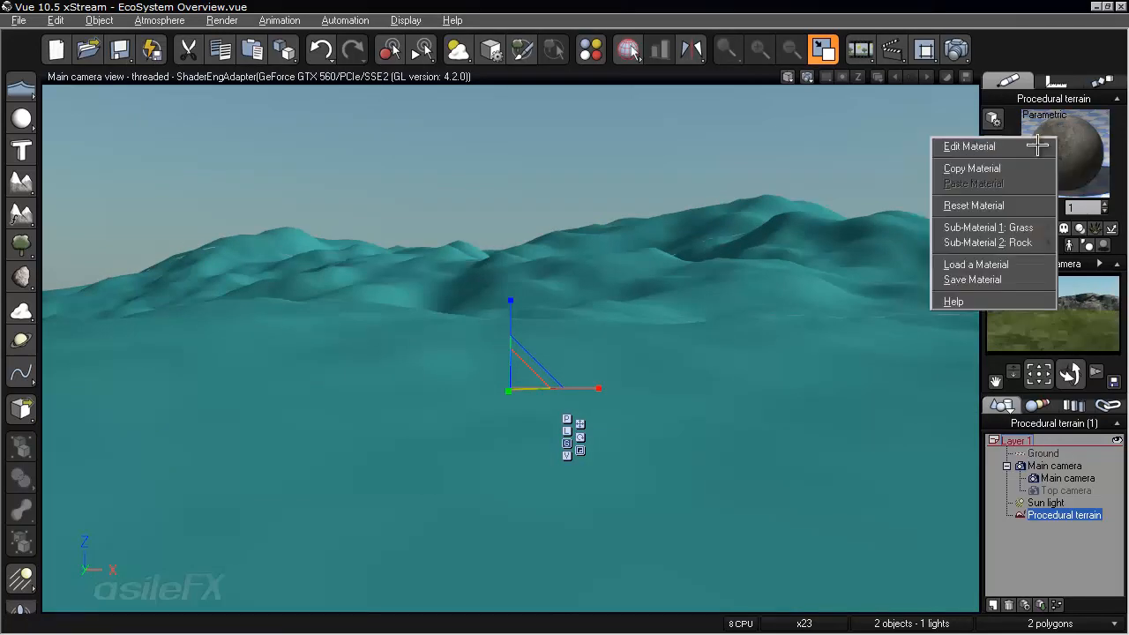
Swap the two mixed materials so Rock is Material 1, and convert the terrain material to a simple material.
{"action": "double_click", "coordinate": [1056, 136]}
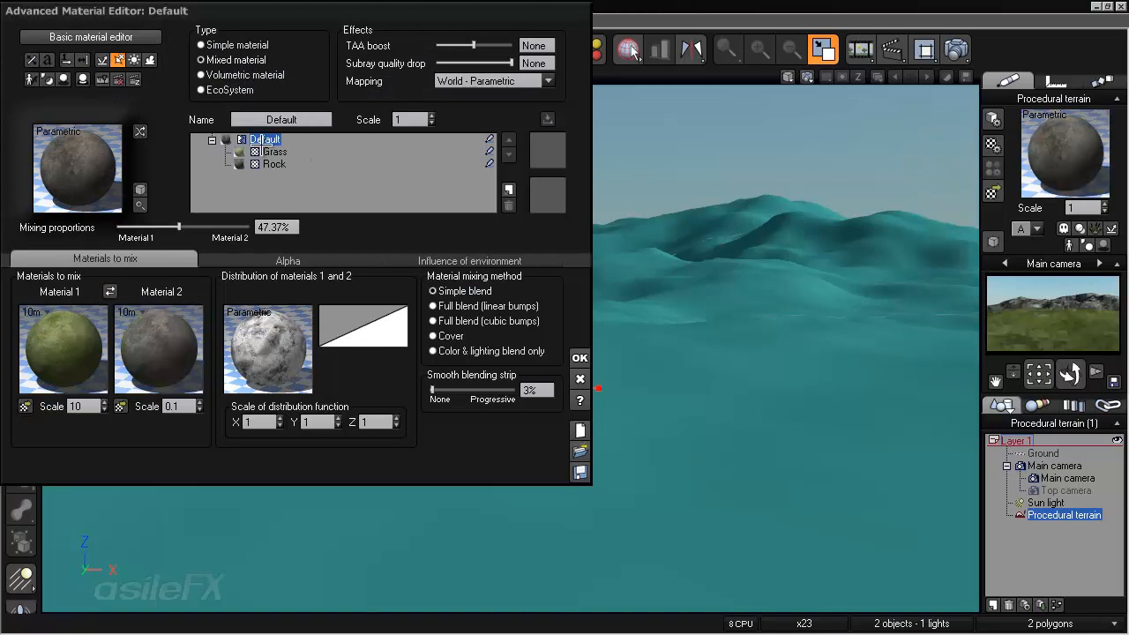
{"action": "left_click", "coordinate": [111, 289]}
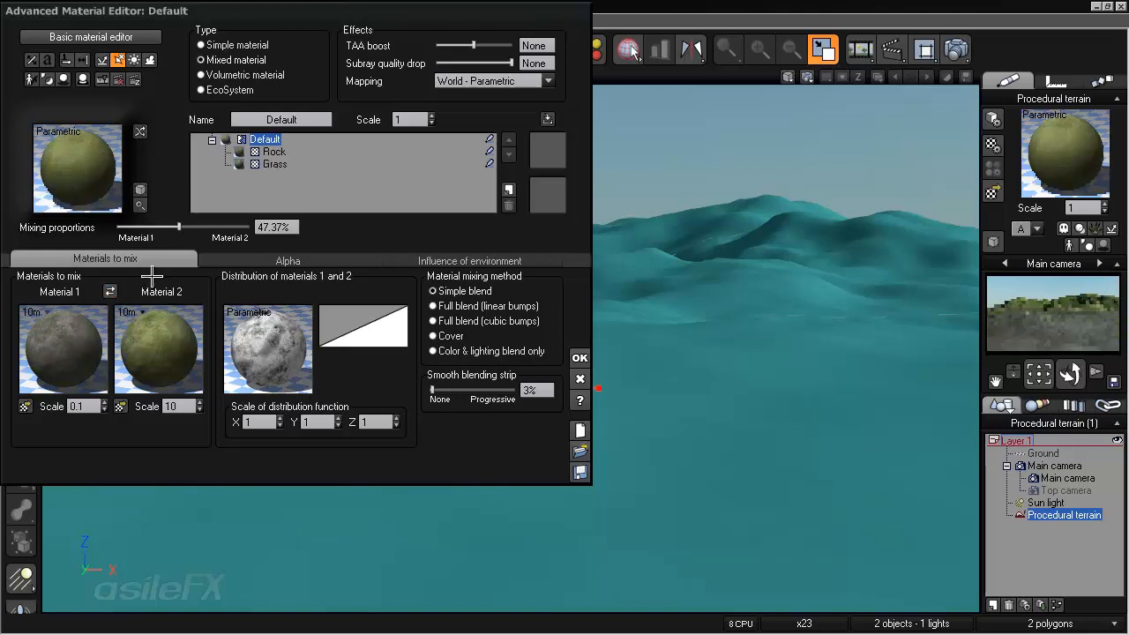
{"action": "left_click", "coordinate": [216, 45]}
Darken the Rock material's overall color to RGB 65, 64, 60.
{"action": "right_click", "coordinate": [390, 295]}
{"action": "left_click", "coordinate": [415, 295]}
{"action": "left_click_drag", "start_coordinate": [877, 185], "coordinate": [879, 233]}
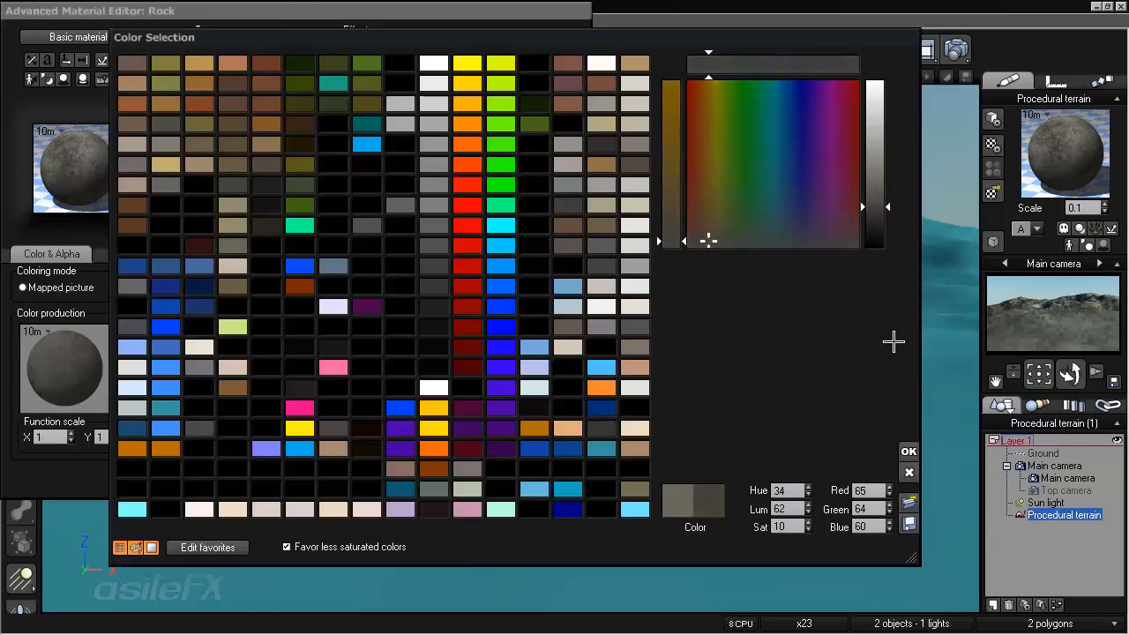
{"action": "left_click", "coordinate": [909, 451]}
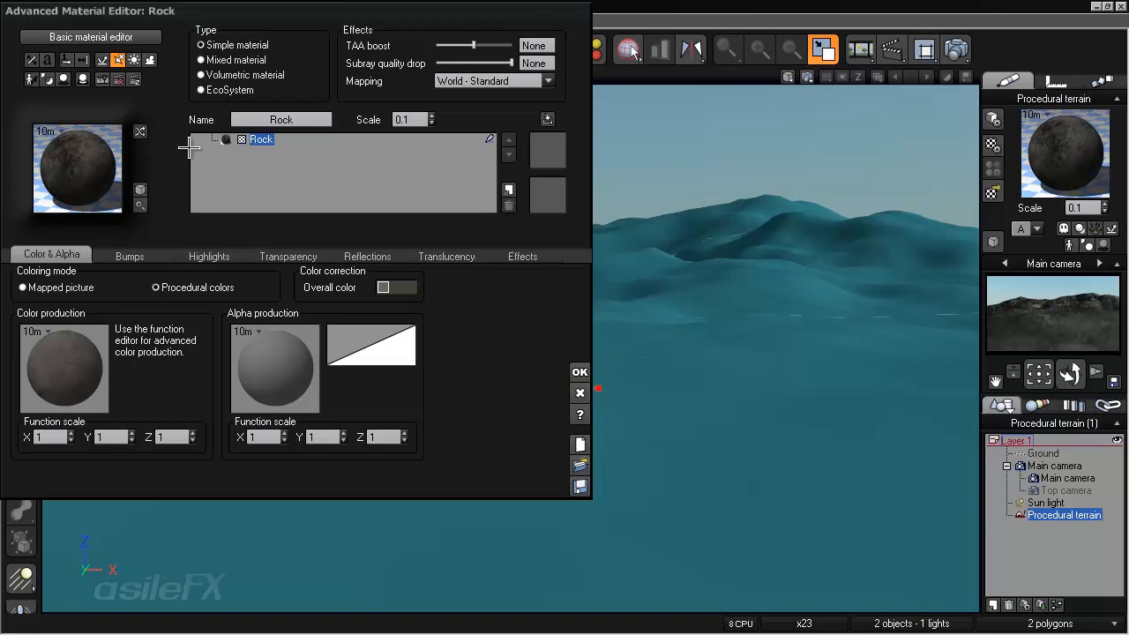
Set the material preview's background type to Uniform.
{"action": "left_click", "coordinate": [139, 190]}
{"action": "left_click", "coordinate": [648, 251]}
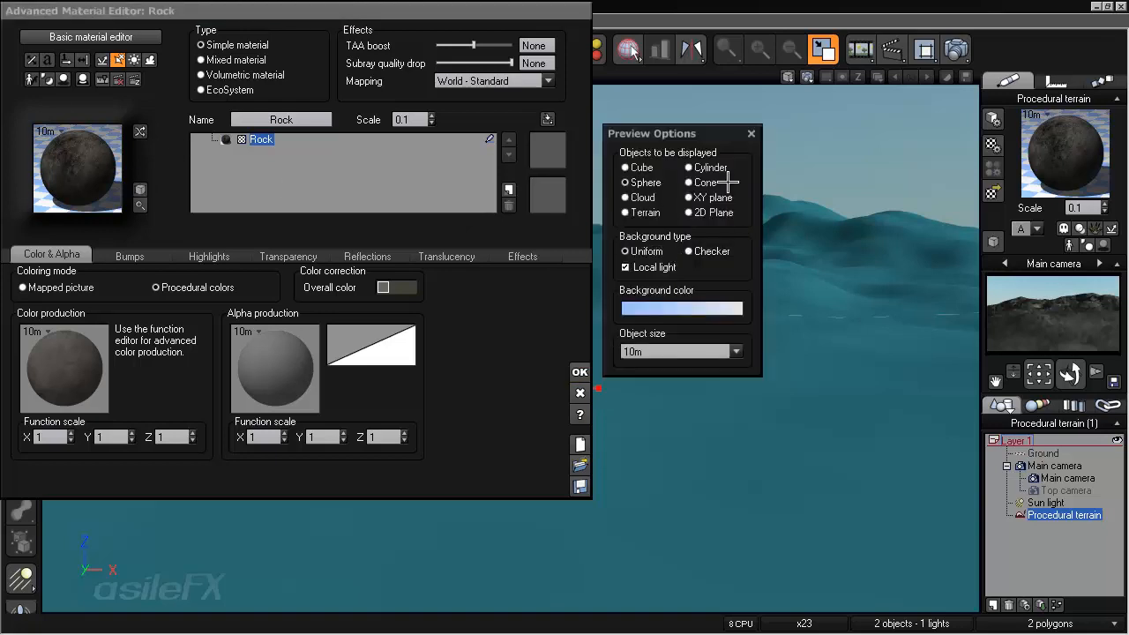
{"action": "left_click", "coordinate": [750, 133]}
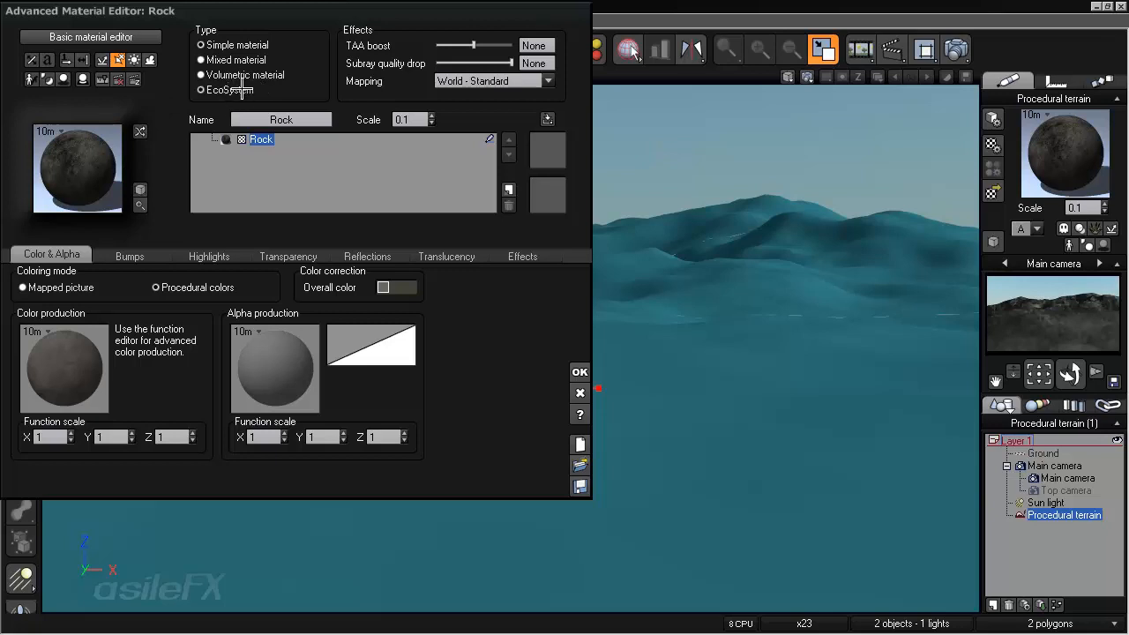
Convert the Rock material to an EcoSystem and add the Plum Tree from the Trees collection to its population.
{"action": "left_click", "coordinate": [231, 90]}
{"action": "left_click", "coordinate": [97, 254]}
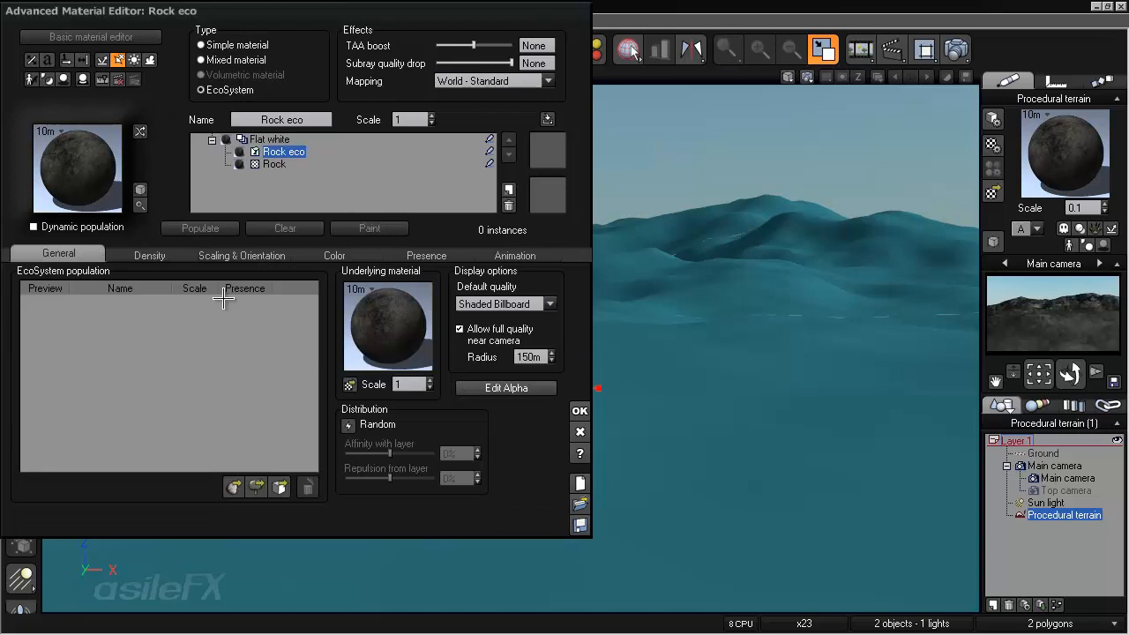
{"action": "left_click", "coordinate": [257, 488]}
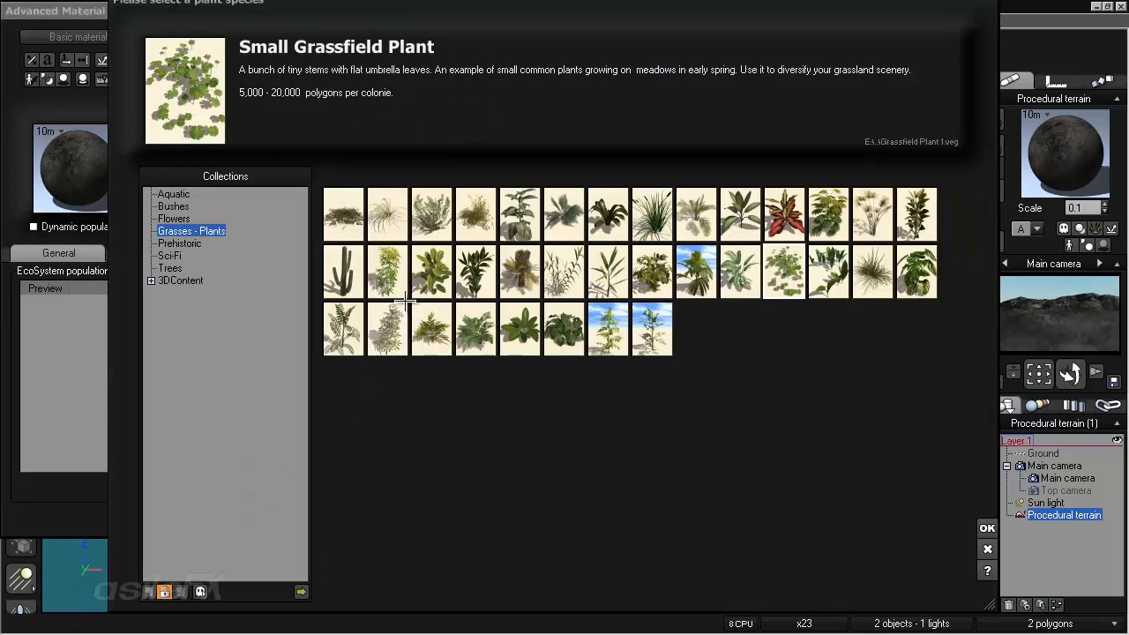
{"action": "left_click", "coordinate": [170, 267]}
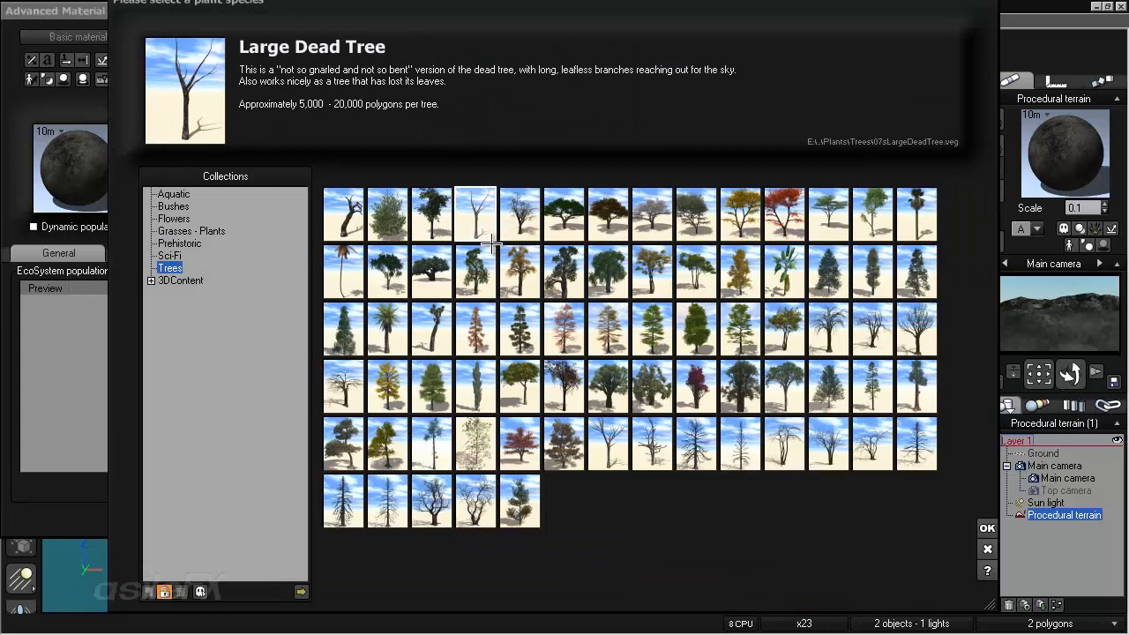
{"action": "left_click", "coordinate": [432, 213]}
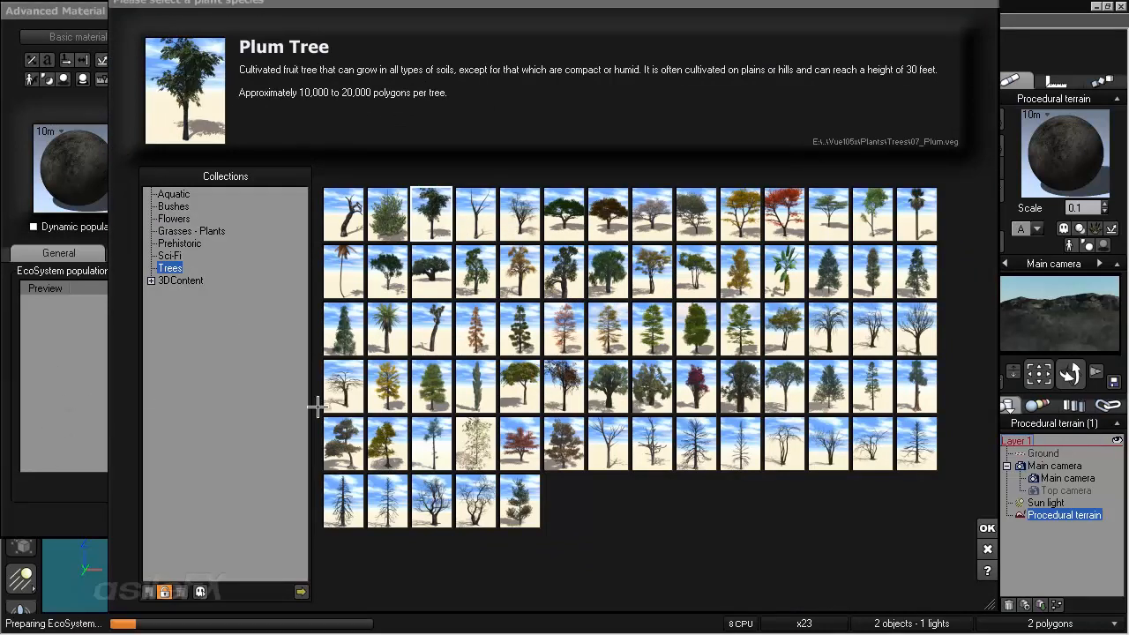
Add Rural Maple Tree, Summer Cherry Tree and Alder - Late Spring to the EcoSystem population and accept the material.
{"action": "left_click_drag", "start_coordinate": [696, 214], "coordinate": [73, 389]}
{"action": "left_click", "coordinate": [566, 209]}
{"action": "left_click_drag", "start_coordinate": [565, 209], "coordinate": [79, 432]}
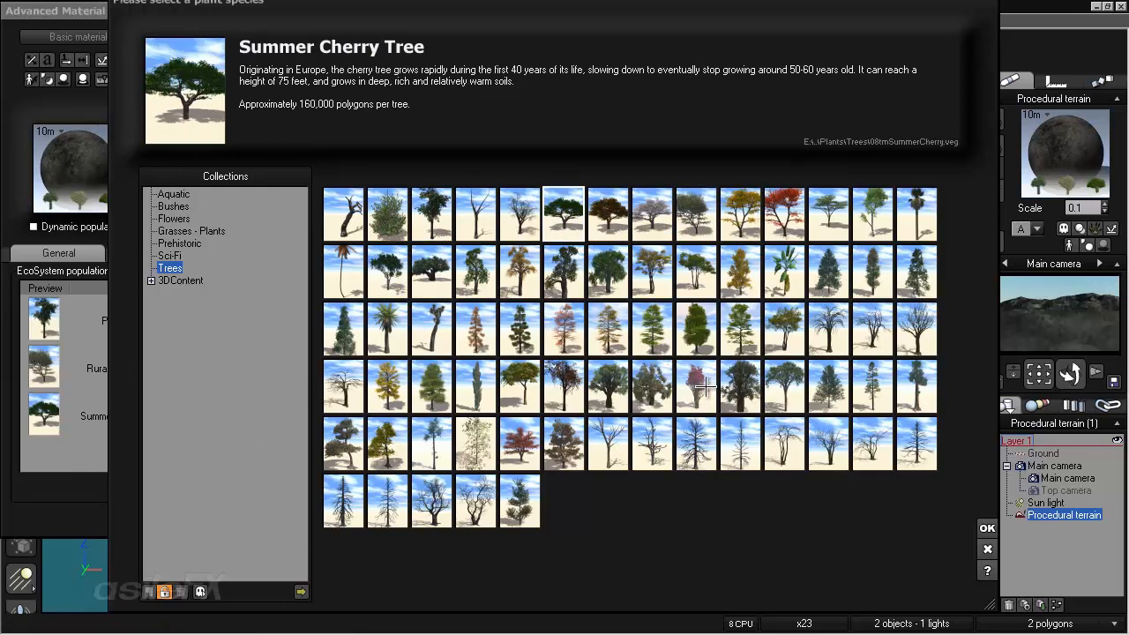
{"action": "left_click", "coordinate": [695, 281]}
{"action": "left_click_drag", "start_coordinate": [696, 281], "coordinate": [35, 410]}
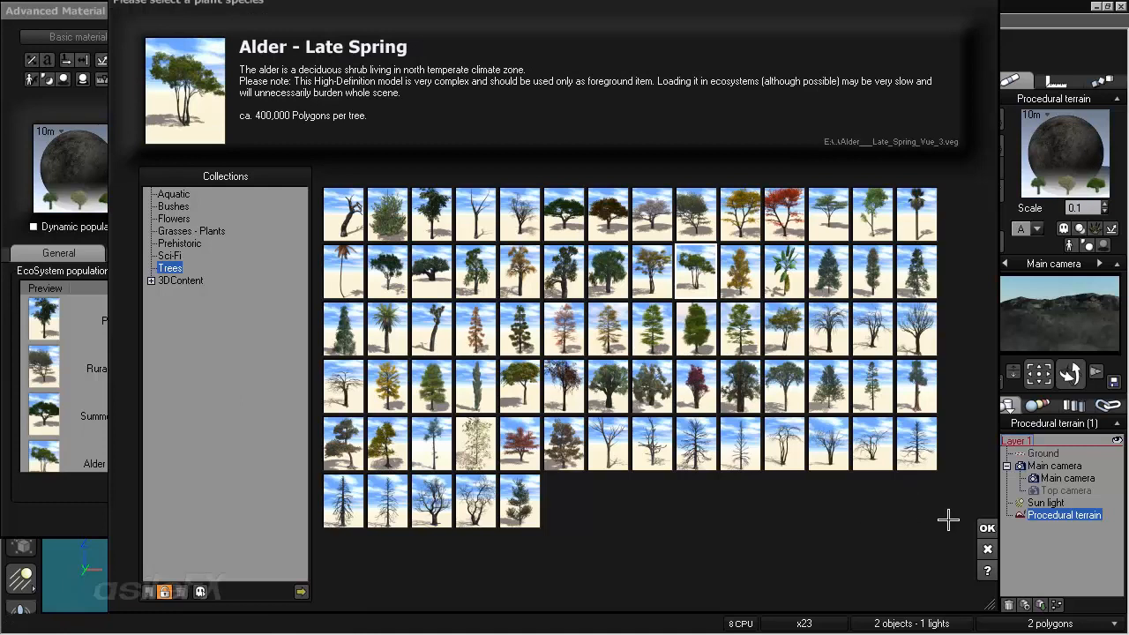
{"action": "left_click", "coordinate": [985, 526]}
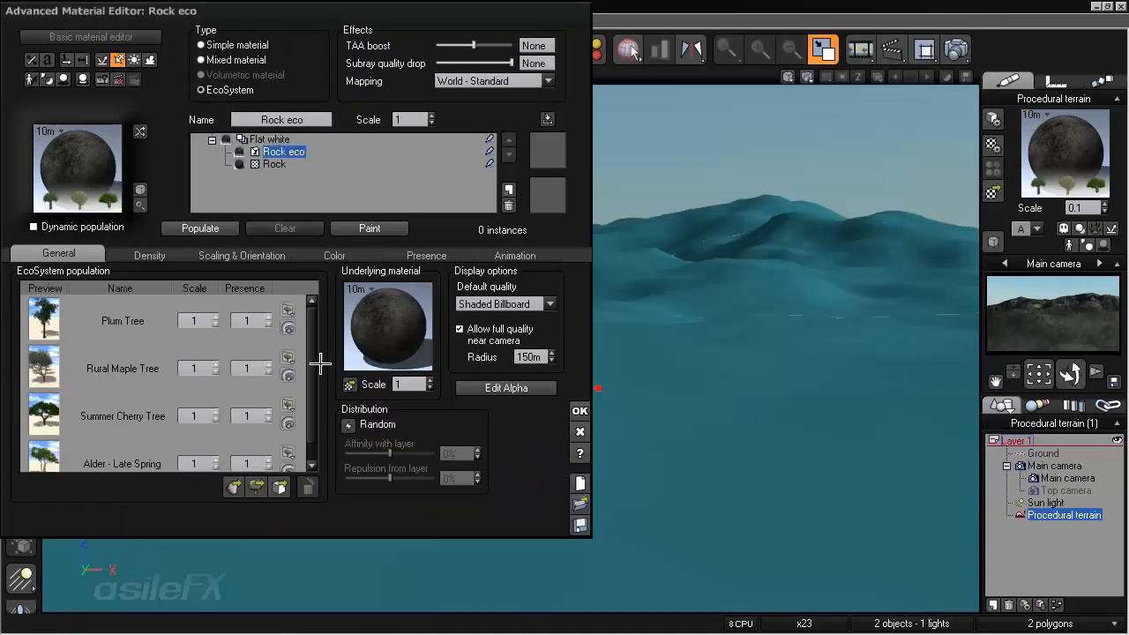
{"action": "left_click_drag", "start_coordinate": [313, 360], "coordinate": [314, 378]}
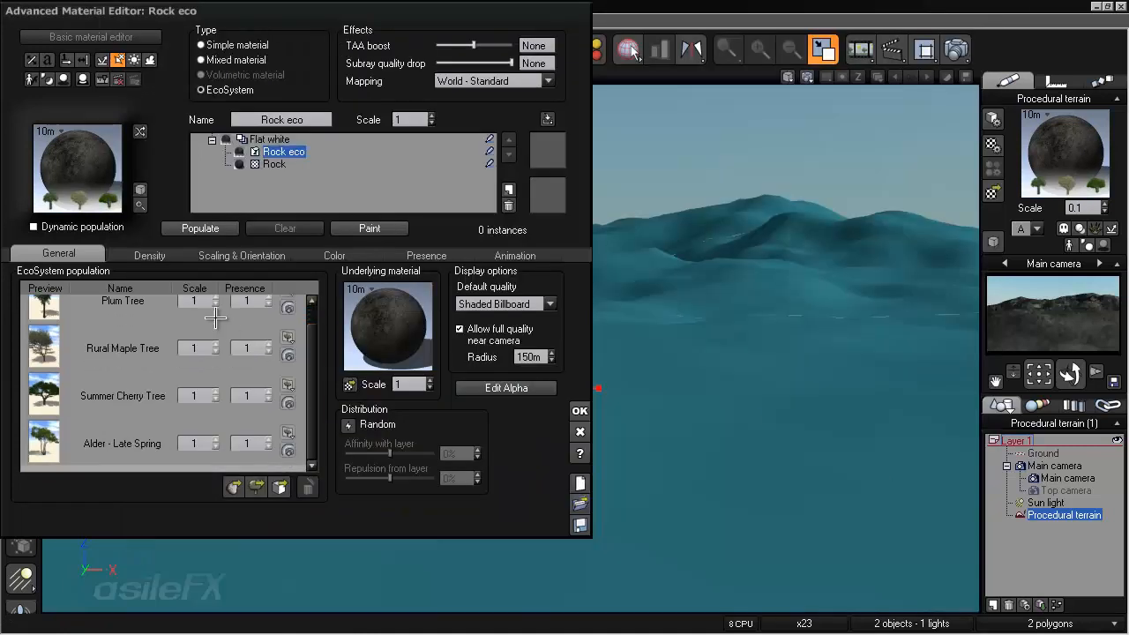
{"action": "scroll", "coordinate": [309, 380], "scroll_direction": "up", "scroll_amount": 1}
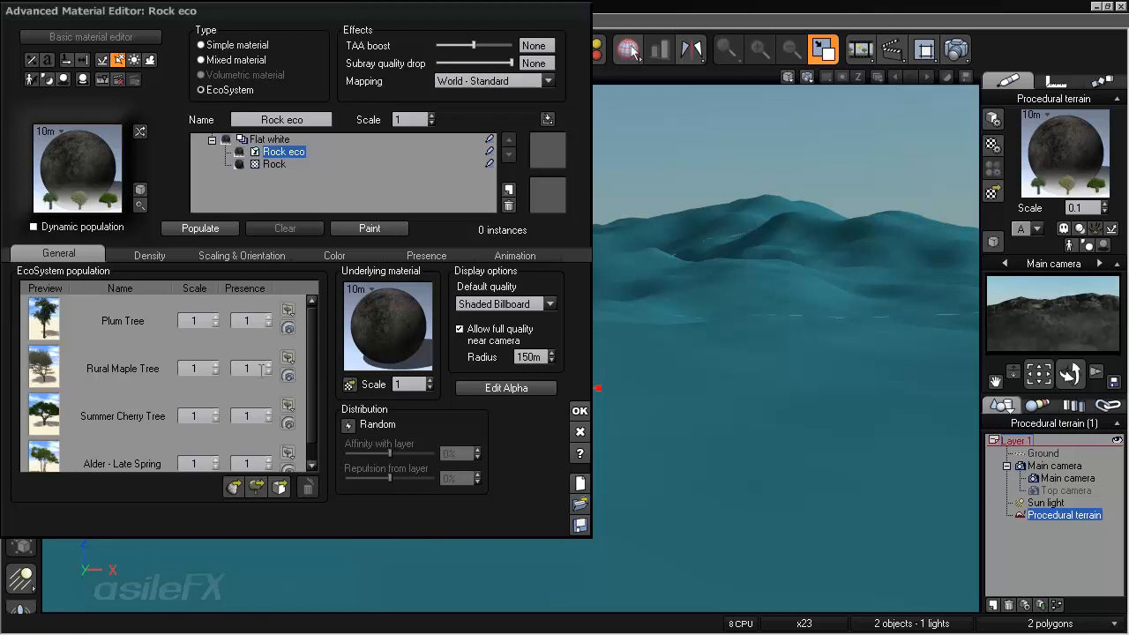
{"action": "left_click", "coordinate": [577, 410]}
Check the display unit and the Vue unit setting in the program options without changing them.
{"action": "left_click", "coordinate": [18, 21]}
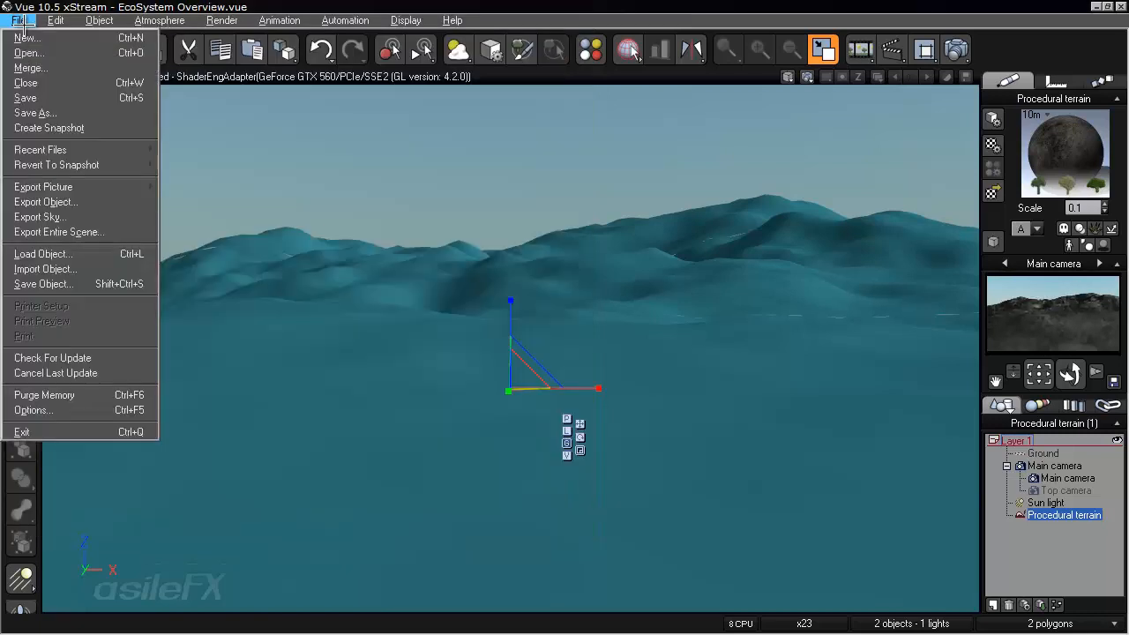
{"action": "left_click", "coordinate": [29, 410]}
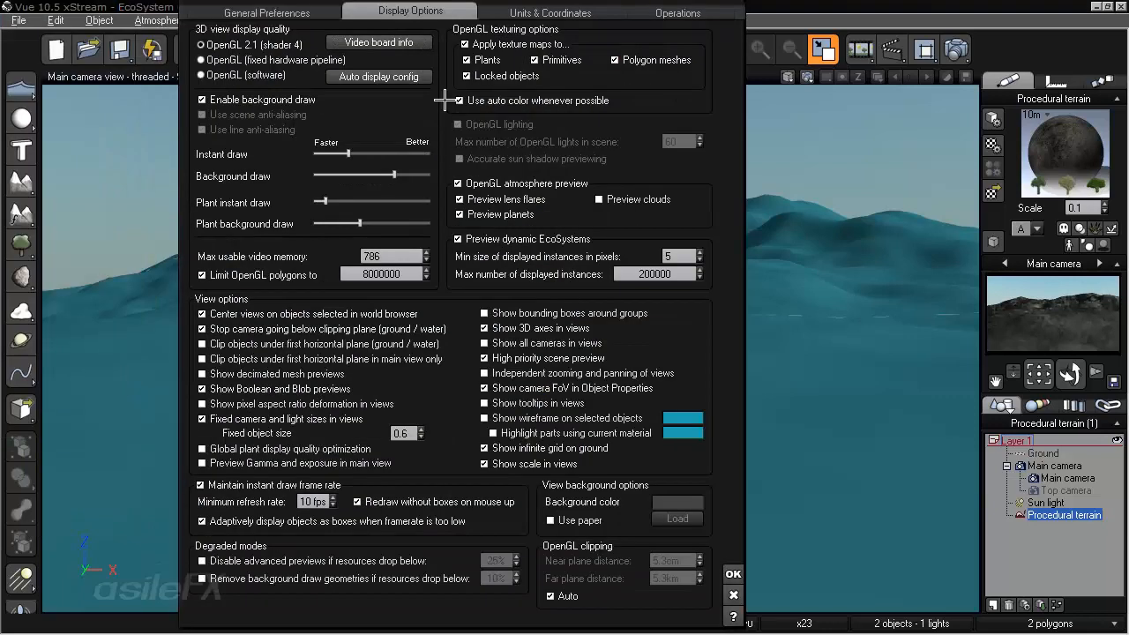
{"action": "left_click", "coordinate": [510, 13]}
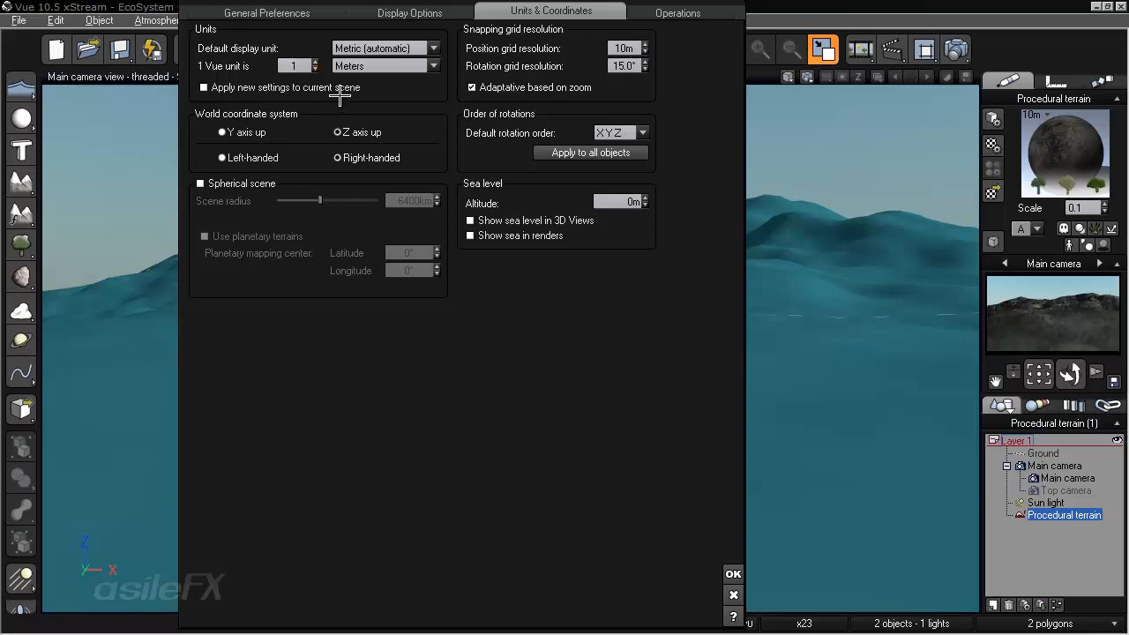
{"action": "left_click", "coordinate": [733, 593]}
Populate the terrain with the Rock eco material's four trees at scale 1, accept the material and view the forest from outside.
{"action": "right_click", "coordinate": [1091, 162]}
{"action": "left_click", "coordinate": [961, 168]}
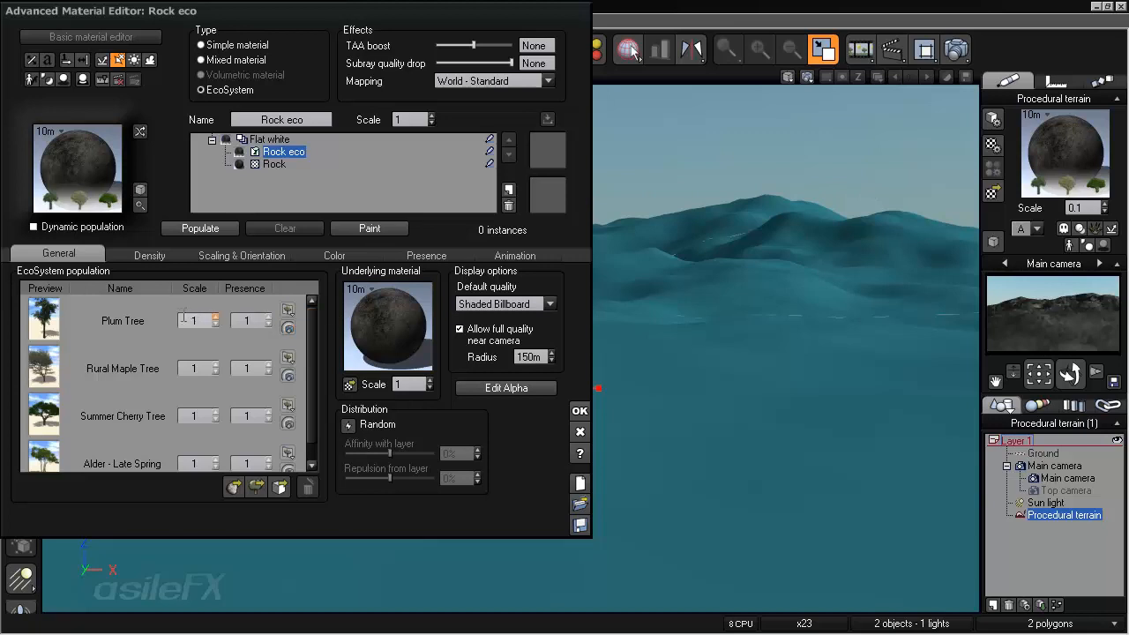
{"action": "mouse_move", "coordinate": [312, 332]}
{"action": "left_mouse_down"}
{"action": "mouse_move", "coordinate": [314, 364]}
{"action": "mouse_move", "coordinate": [307, 323]}
{"action": "left_mouse_up"}
{"action": "double_click", "coordinate": [180, 321]}
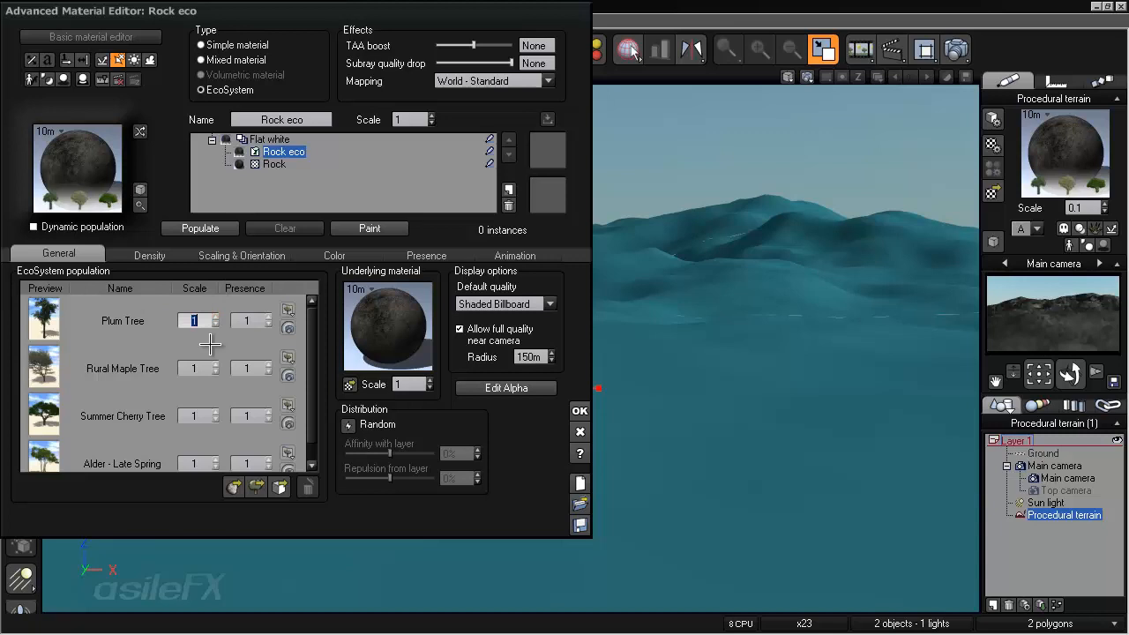
{"action": "left_click", "coordinate": [200, 229]}
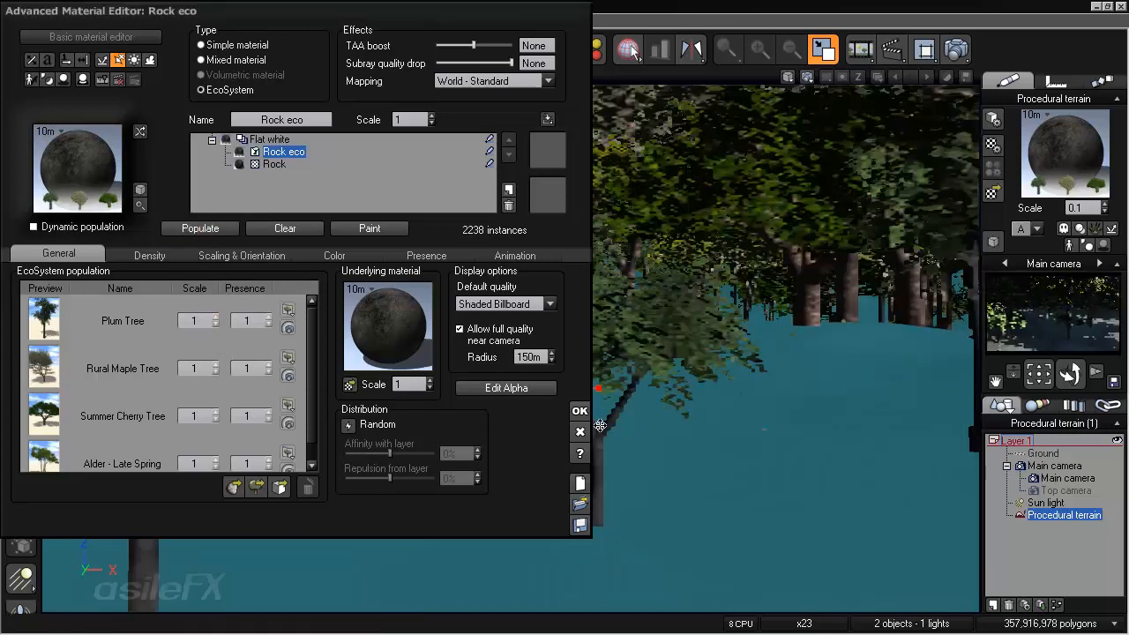
{"action": "left_click", "coordinate": [579, 411]}
{"action": "scroll", "coordinate": [420, 352], "scroll_direction": "down", "scroll_amount": 5}
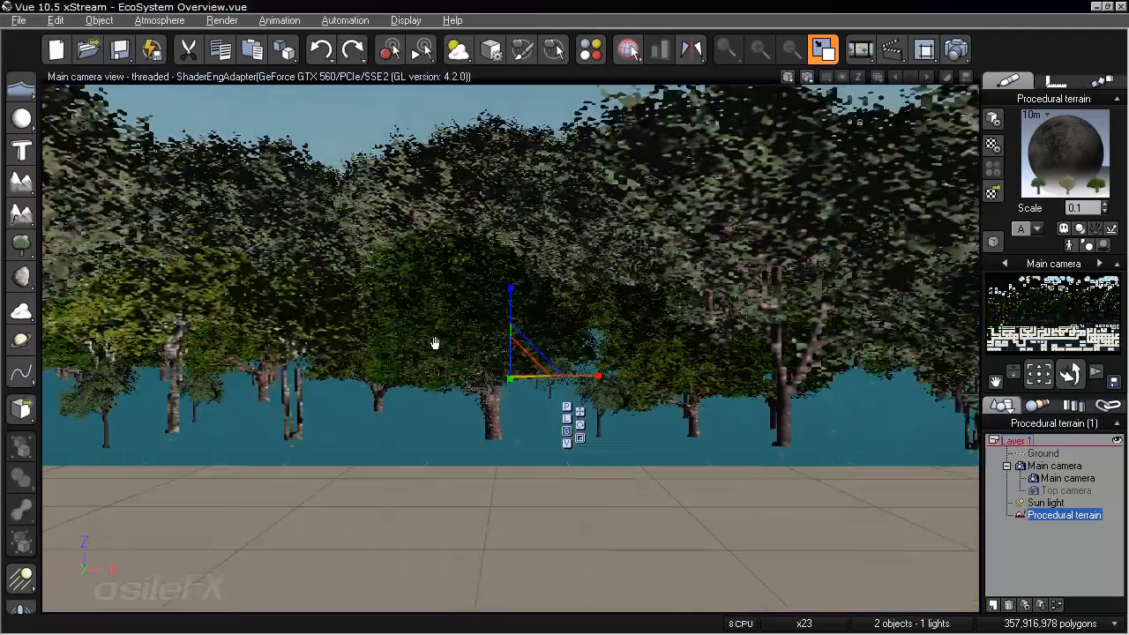
{"action": "middle_click_drag", "start_coordinate": [434, 343], "coordinate": [552, 356]}
{"action": "scroll", "coordinate": [552, 356], "scroll_direction": "down", "scroll_amount": 4}
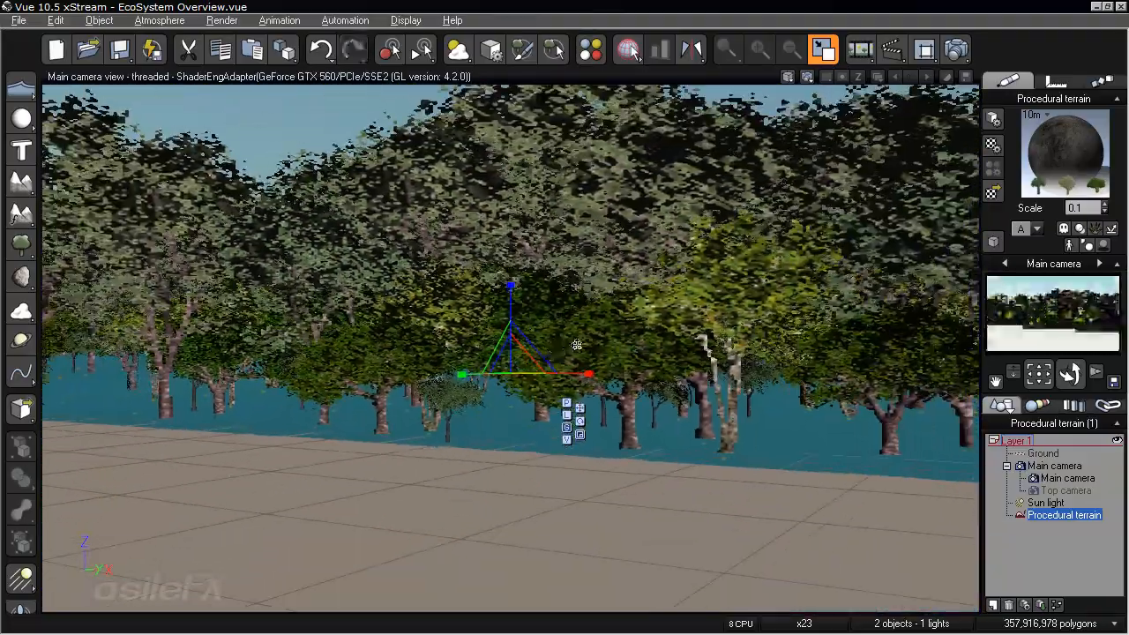
Set the Rock eco EcoSystem's default display quality to Billboard and accept the material.
{"action": "right_click_drag", "start_coordinate": [567, 347], "coordinate": [725, 281]}
{"action": "right_click", "coordinate": [1064, 145]}
{"action": "left_click", "coordinate": [1054, 153]}
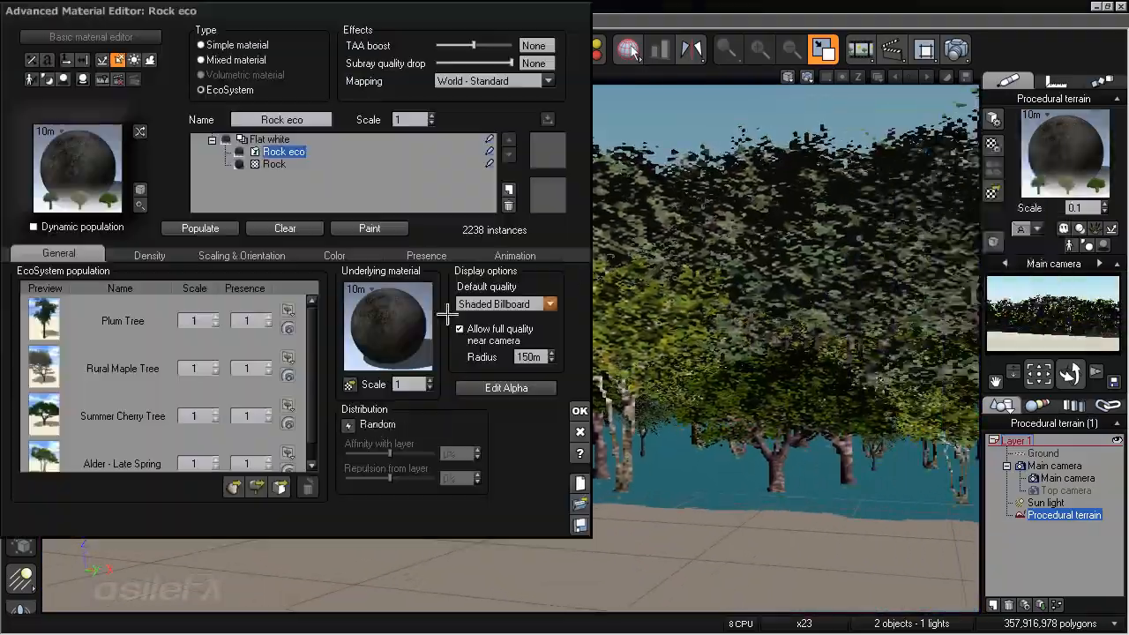
{"action": "left_click", "coordinate": [504, 303]}
{"action": "left_click", "coordinate": [489, 327]}
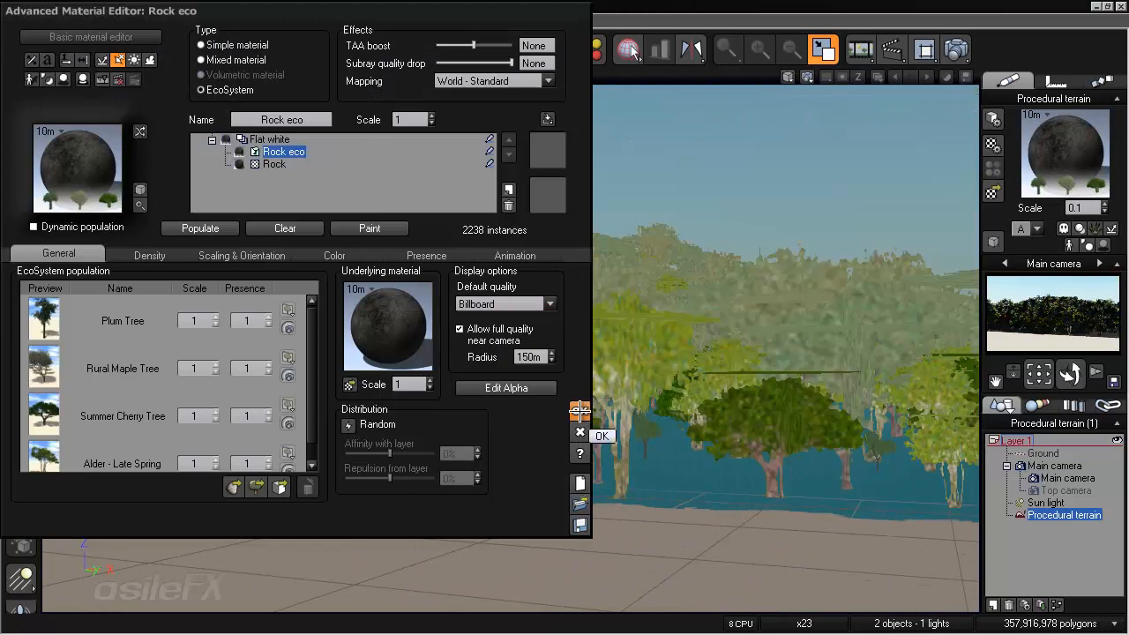
{"action": "left_click", "coordinate": [579, 410]}
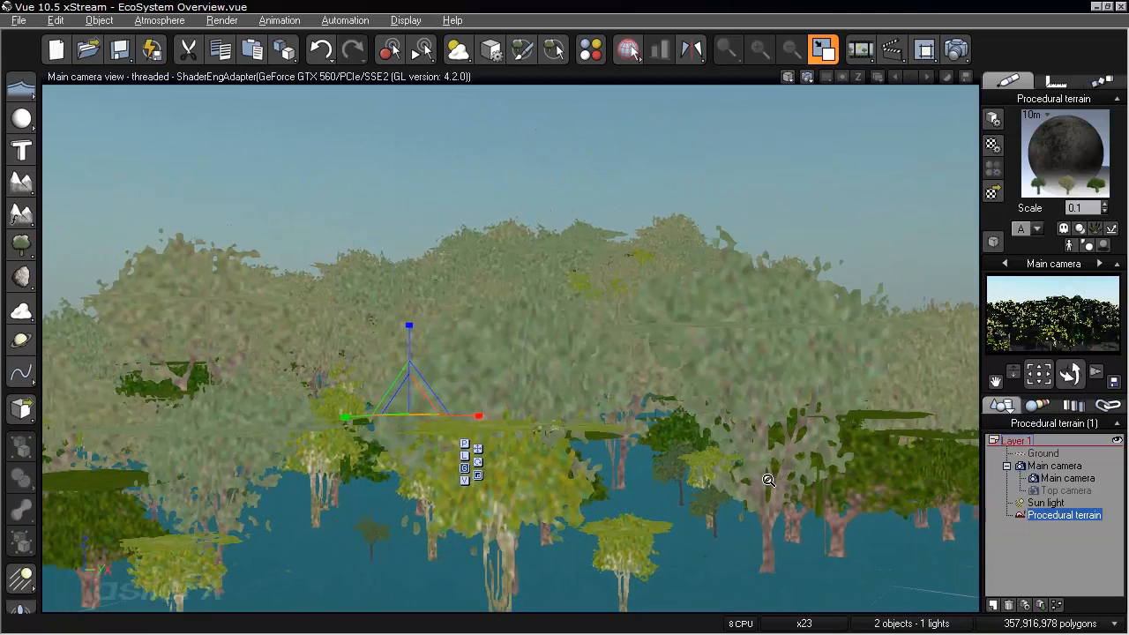
Reopen the terrain's Rock eco material and remove Alder - Late Spring from the EcoSystem population.
{"action": "right_click_drag", "start_coordinate": [768, 480], "coordinate": [760, 437]}
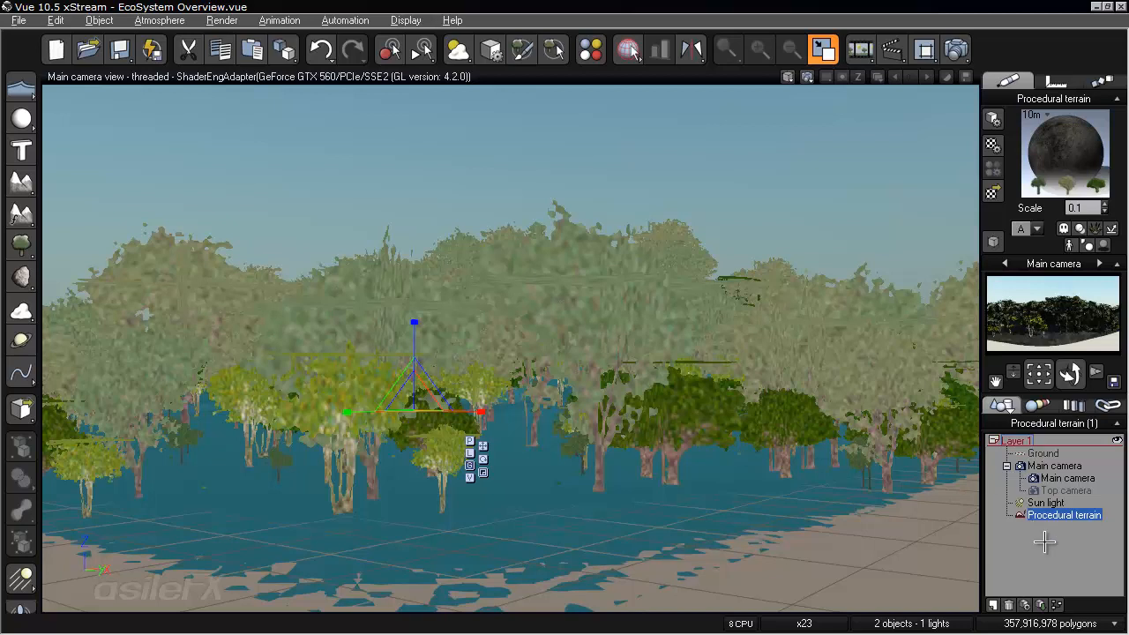
{"action": "right_click_drag", "start_coordinate": [599, 451], "coordinate": [623, 447]}
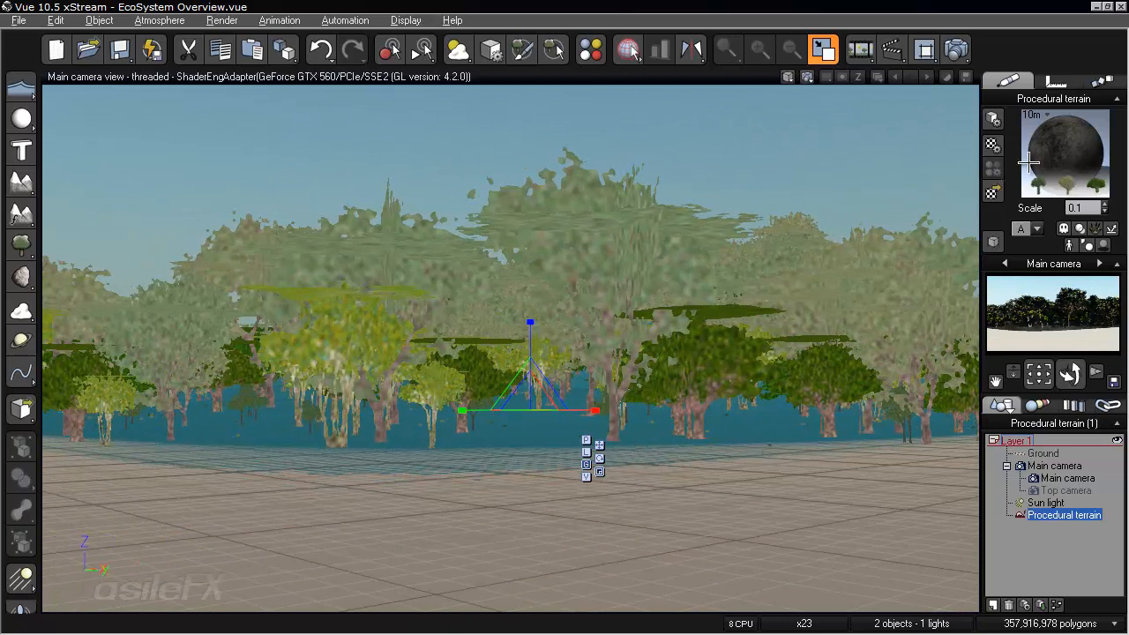
{"action": "right_click", "coordinate": [1073, 142]}
{"action": "left_click", "coordinate": [1074, 142]}
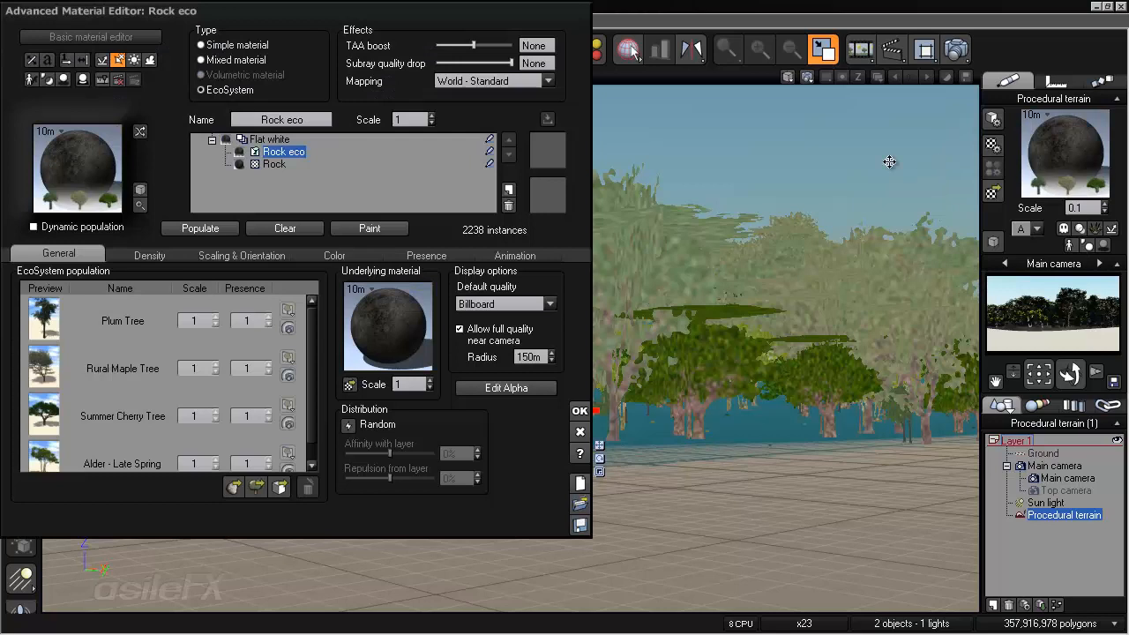
{"action": "scroll", "coordinate": [309, 370], "scroll_direction": "down", "scroll_amount": 1}
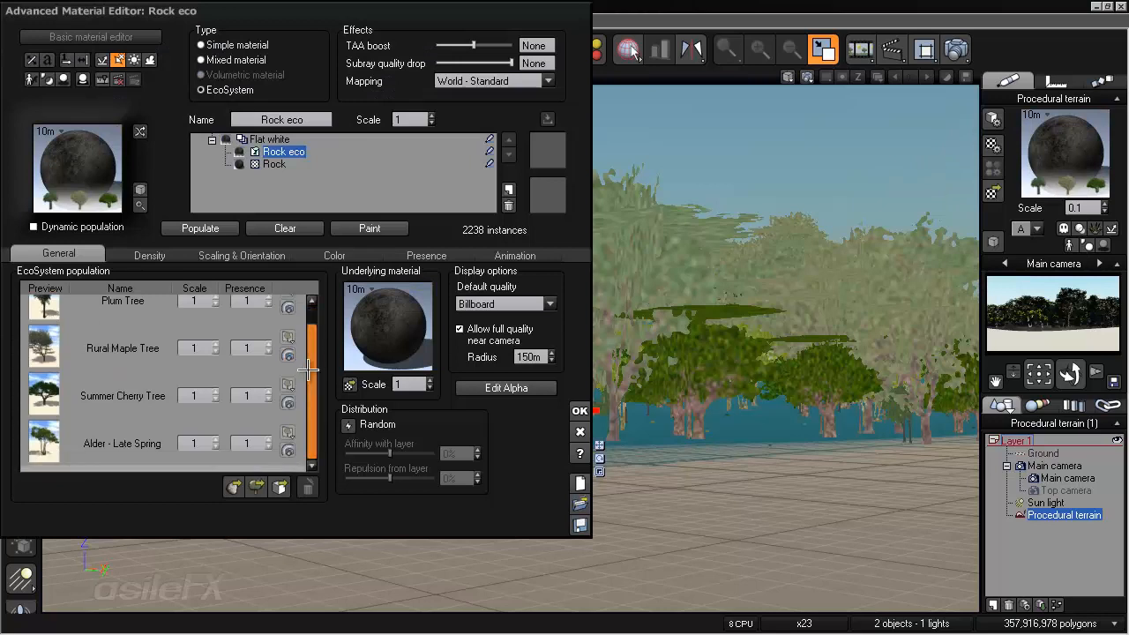
{"action": "scroll", "coordinate": [317, 349], "scroll_direction": "up", "scroll_amount": 1}
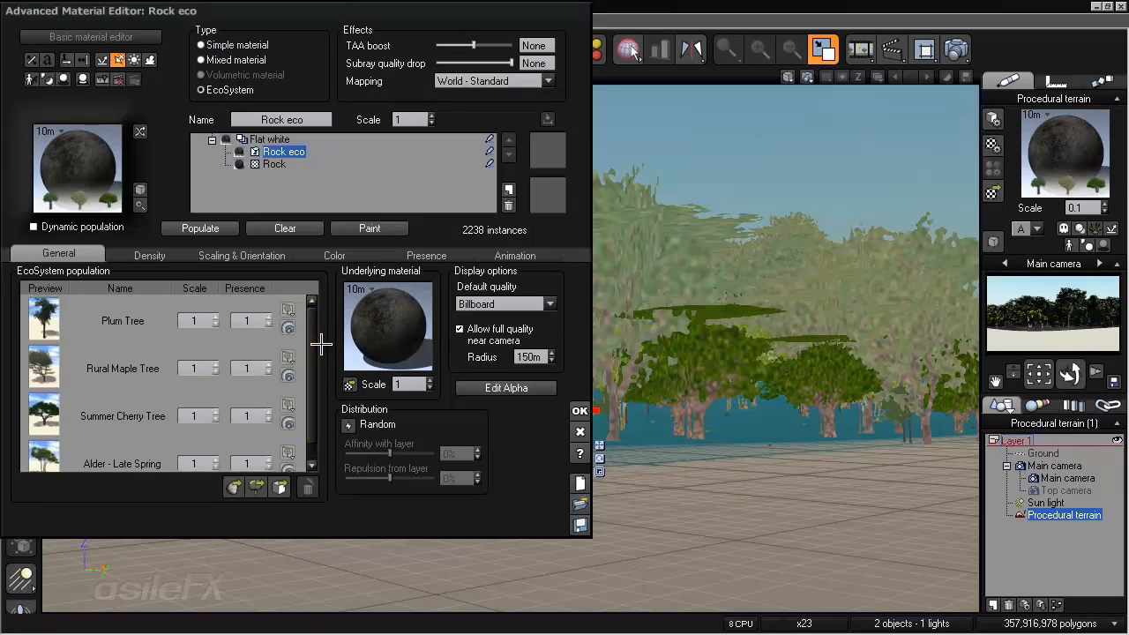
{"action": "scroll", "coordinate": [313, 353], "scroll_direction": "down", "scroll_amount": 1}
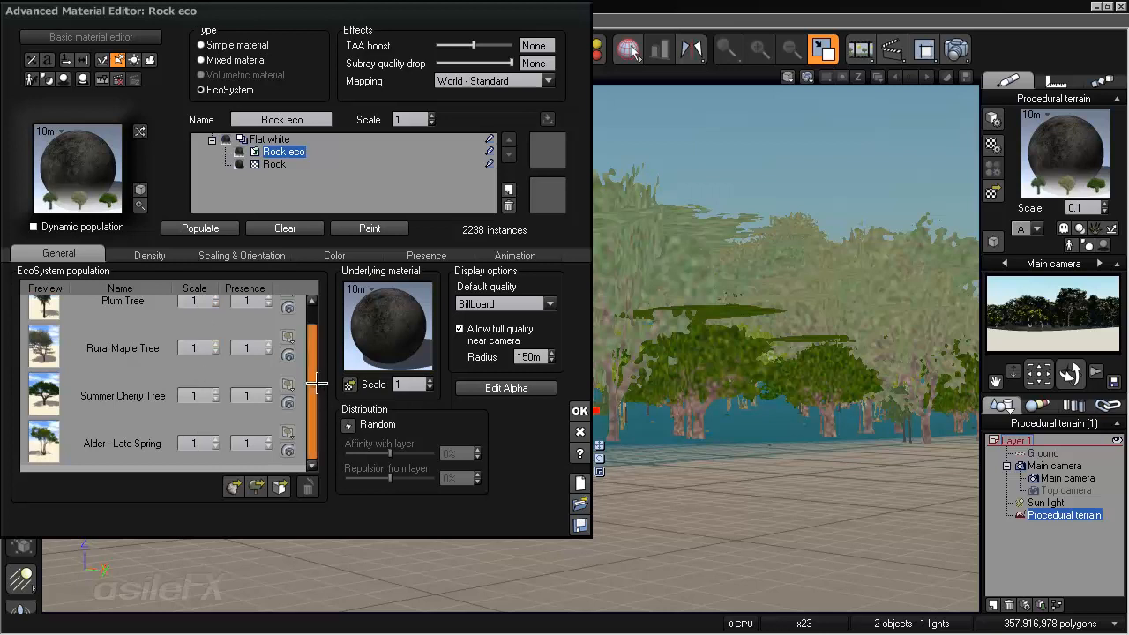
{"action": "scroll", "coordinate": [315, 357], "scroll_direction": "up", "scroll_amount": 1}
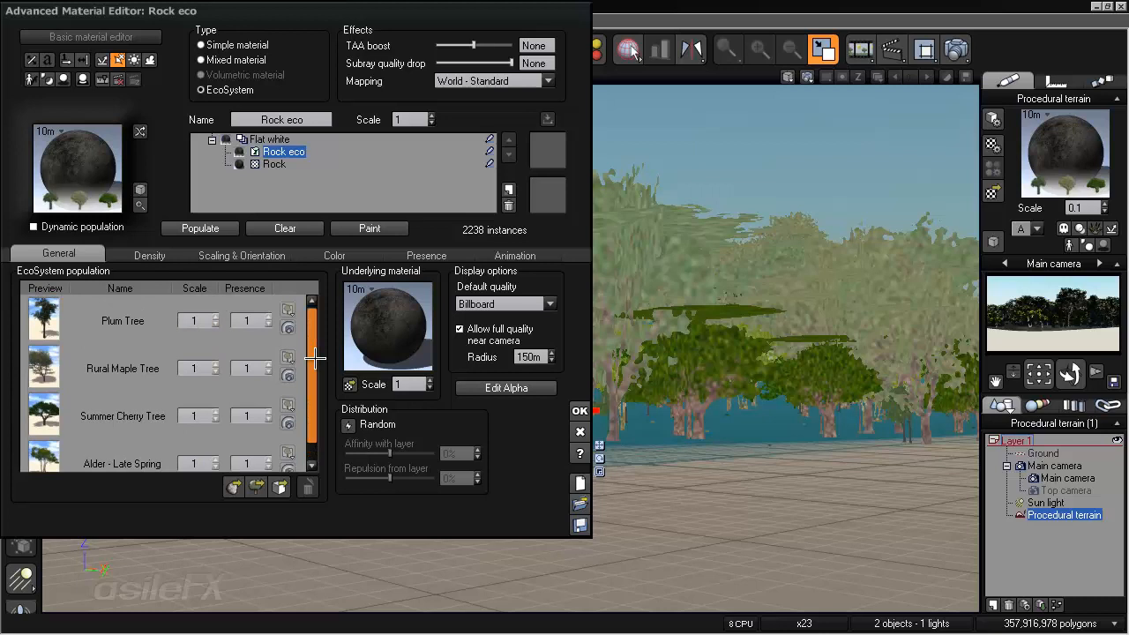
{"action": "left_click", "coordinate": [162, 369]}
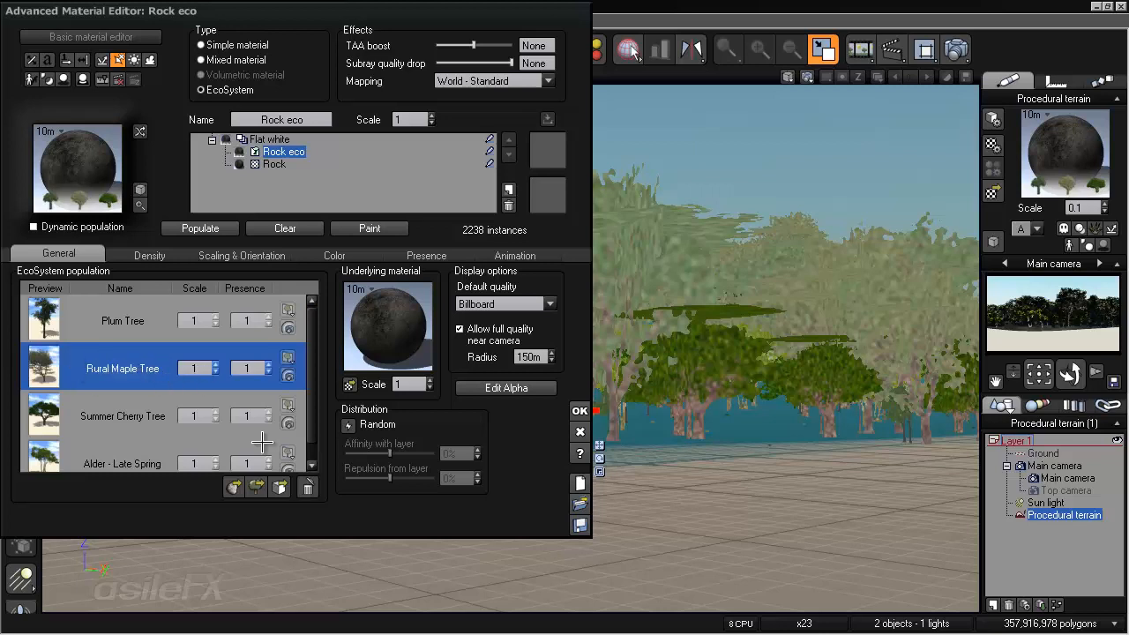
{"action": "scroll", "coordinate": [304, 403], "scroll_direction": "down", "scroll_amount": 1}
{"action": "left_click", "coordinate": [168, 416]}
{"action": "left_click", "coordinate": [143, 427]}
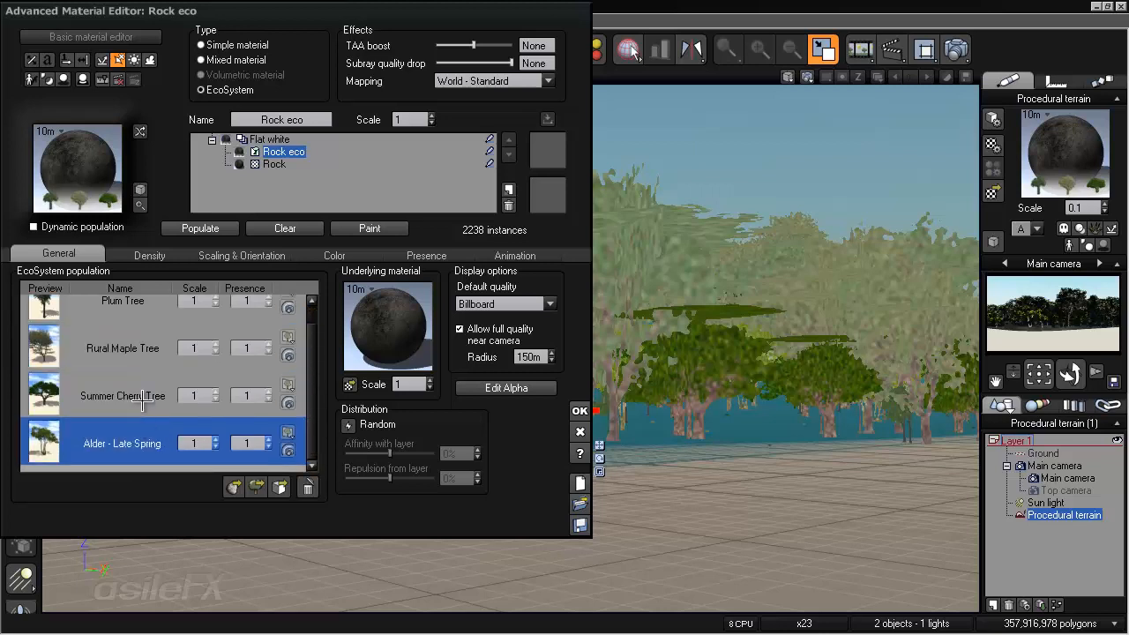
{"action": "left_click", "coordinate": [309, 489]}
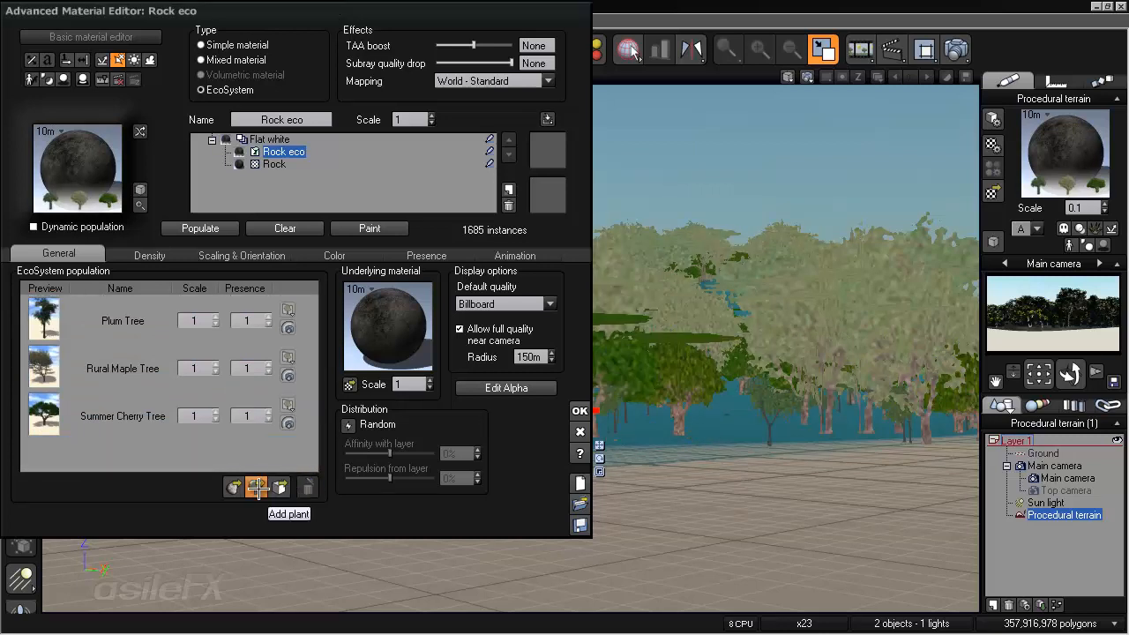
Add Alder - Late Spring from the Trees collection to the EcoSystem population and accept the material.
{"action": "left_click", "coordinate": [257, 488]}
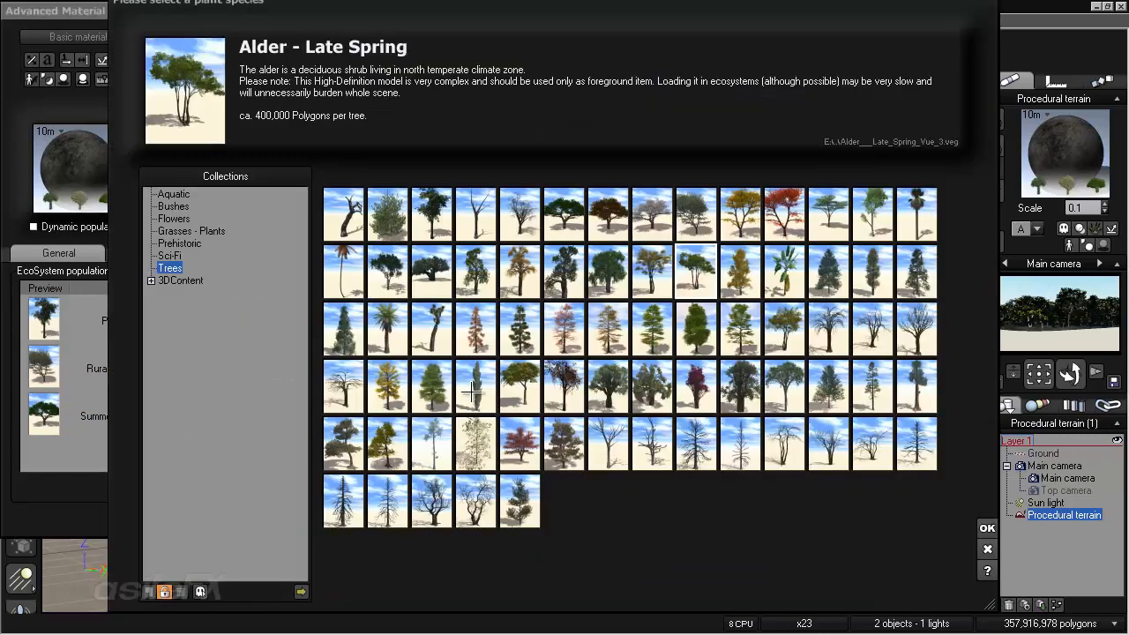
{"action": "left_click", "coordinate": [987, 526]}
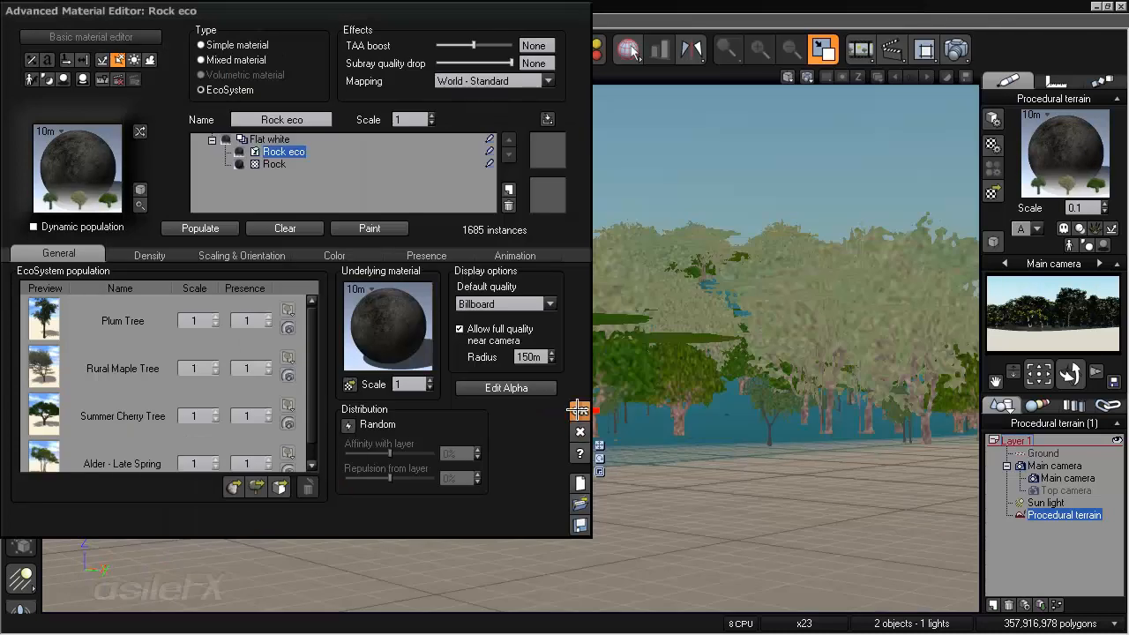
{"action": "left_click", "coordinate": [579, 409]}
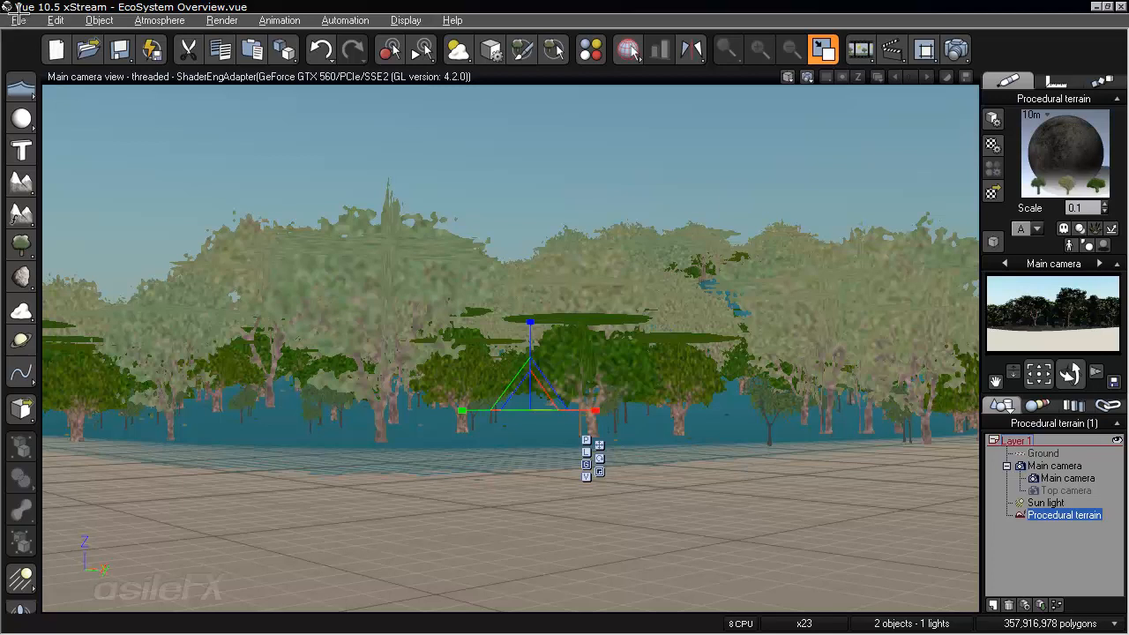
Set 1 Vue unit to 1 meter in the program options and accept the change.
{"action": "left_click", "coordinate": [18, 20]}
{"action": "left_click", "coordinate": [33, 410]}
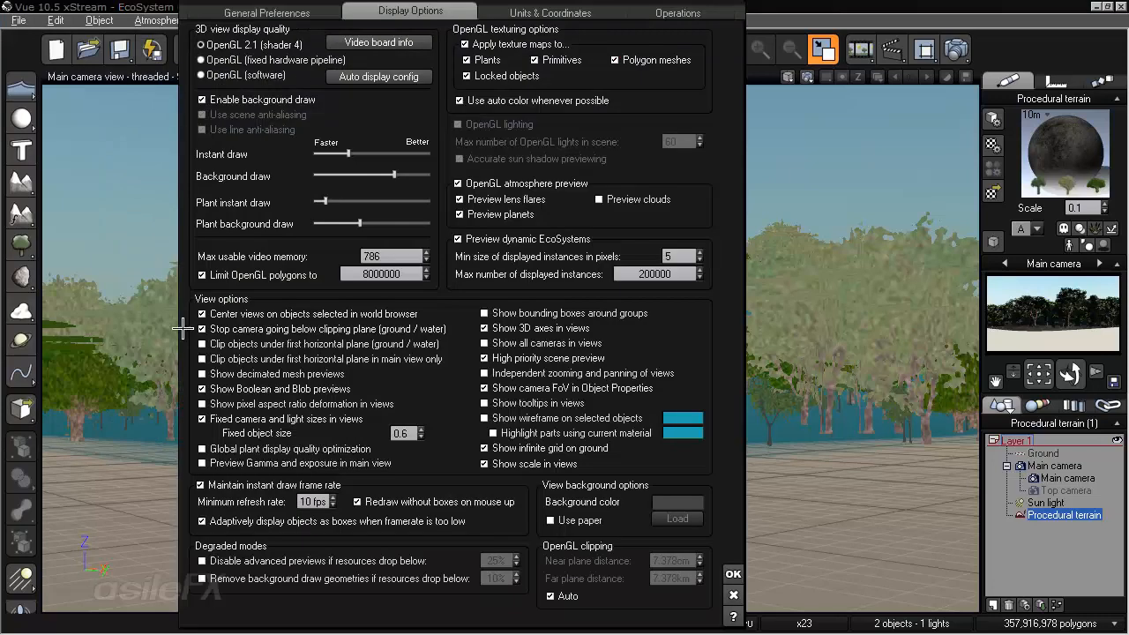
{"action": "left_click", "coordinate": [287, 11]}
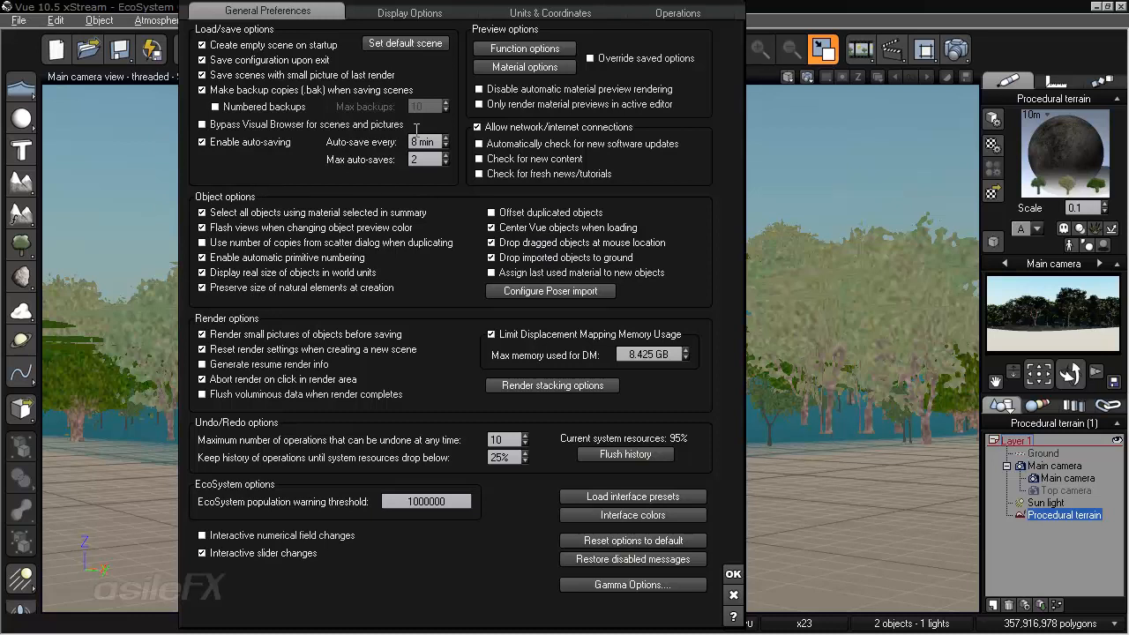
{"action": "left_click", "coordinate": [516, 11]}
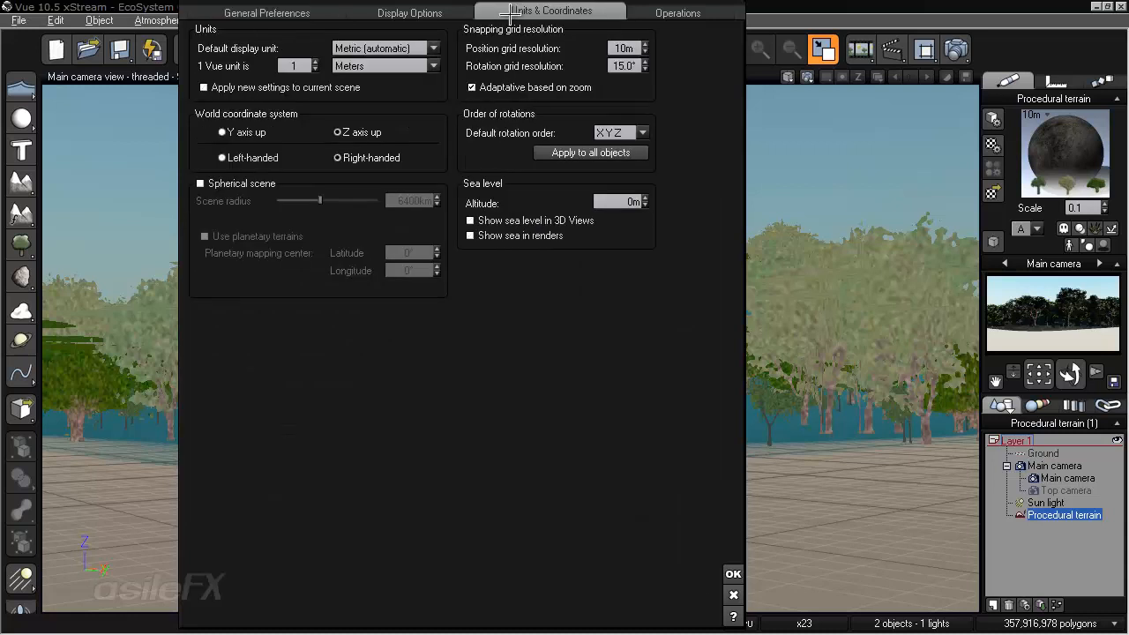
{"action": "double_click", "coordinate": [291, 66]}
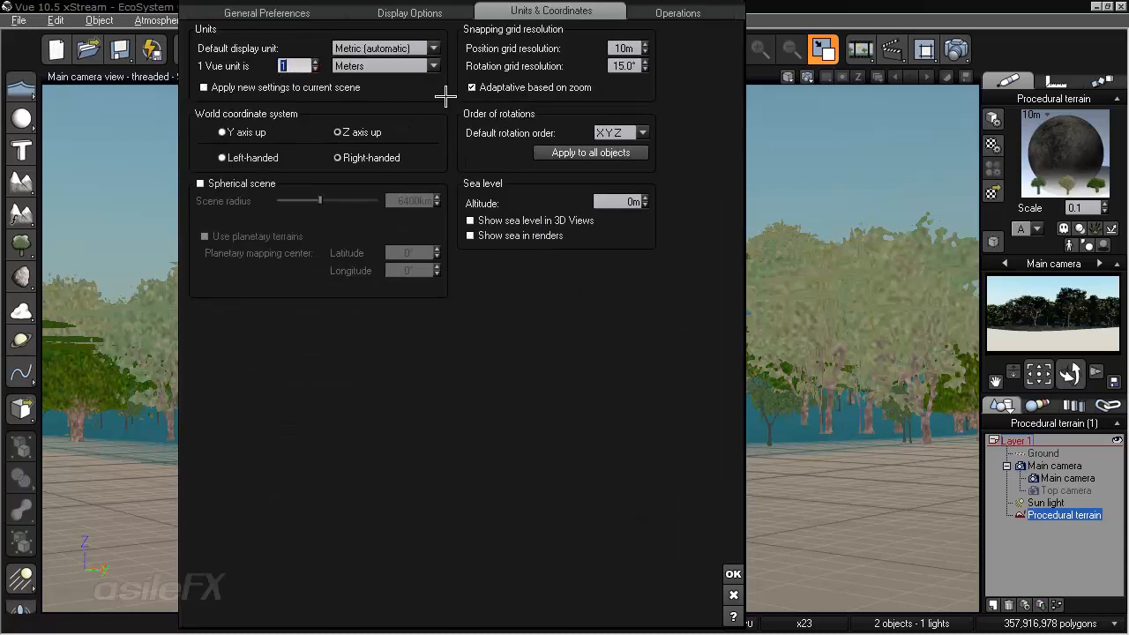
{"action": "type", "text": "41"}
{"action": "type", "text": "1"}
{"action": "left_click", "coordinate": [732, 574]}
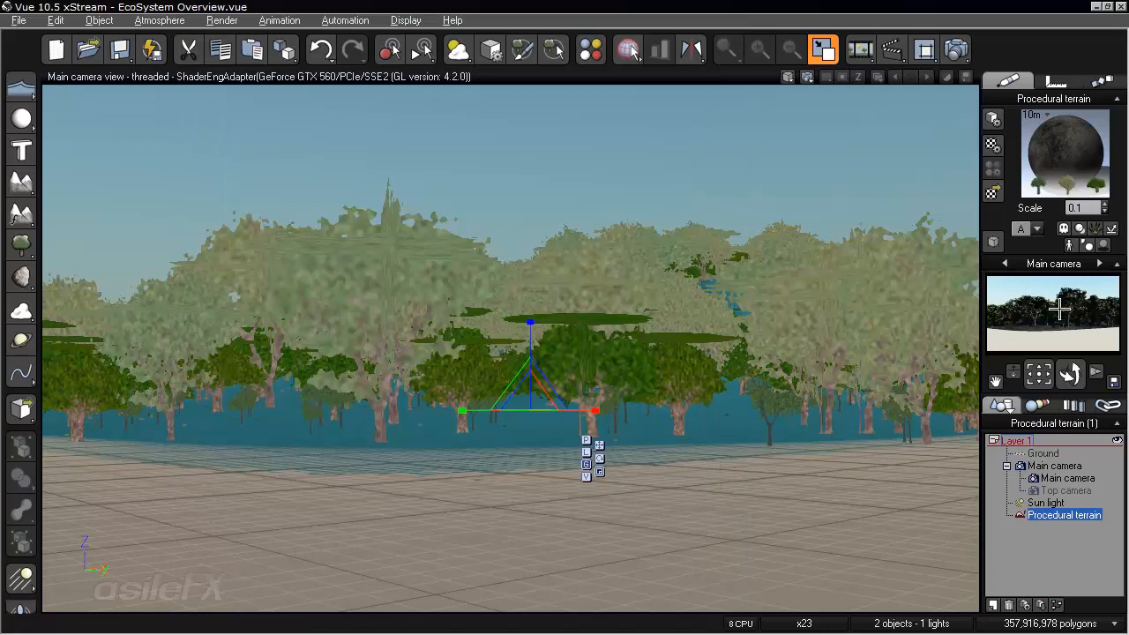
Reopen the Rock eco material, accept it with Billboard display quality to refresh the trees, and check the terrain's size.
{"action": "double_click", "coordinate": [1057, 181]}
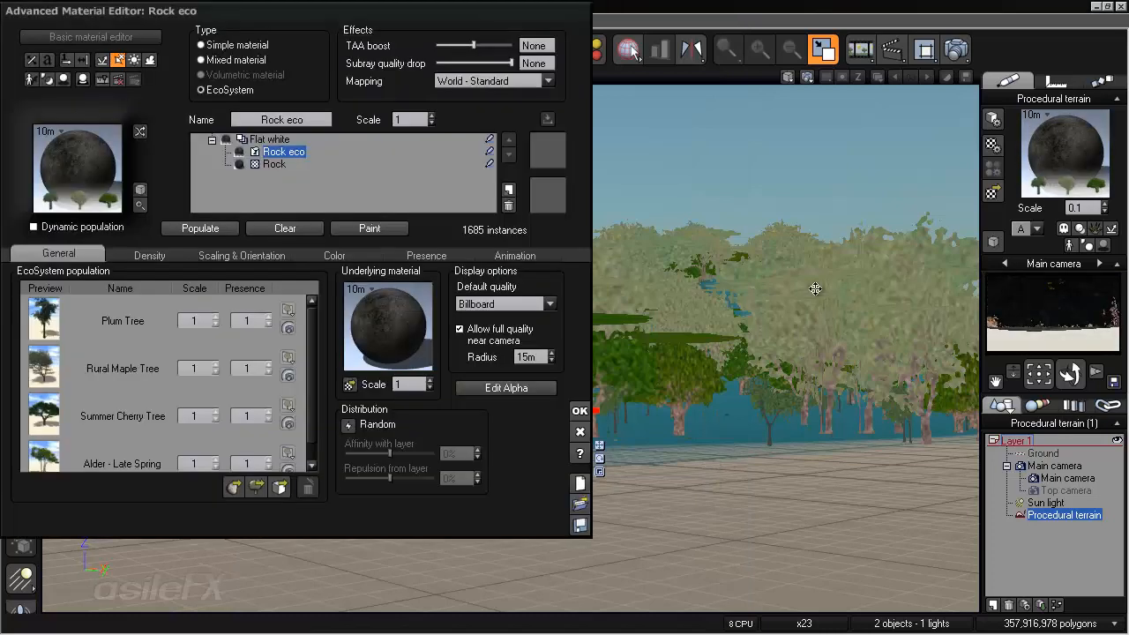
{"action": "left_click", "coordinate": [507, 303]}
{"action": "left_click", "coordinate": [624, 328]}
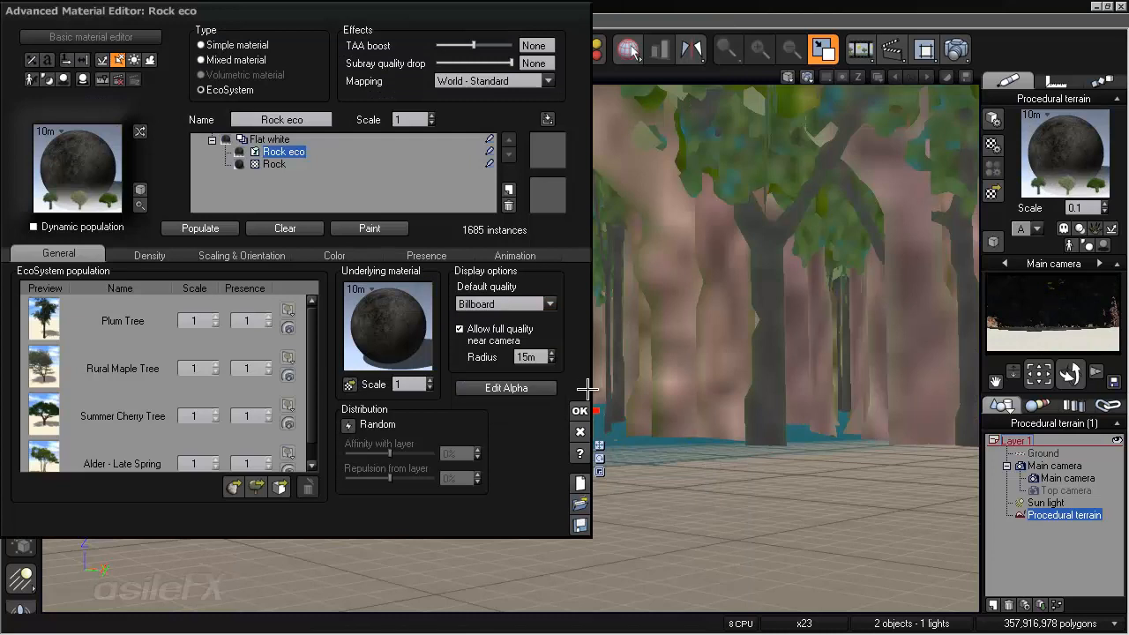
{"action": "left_click", "coordinate": [579, 411]}
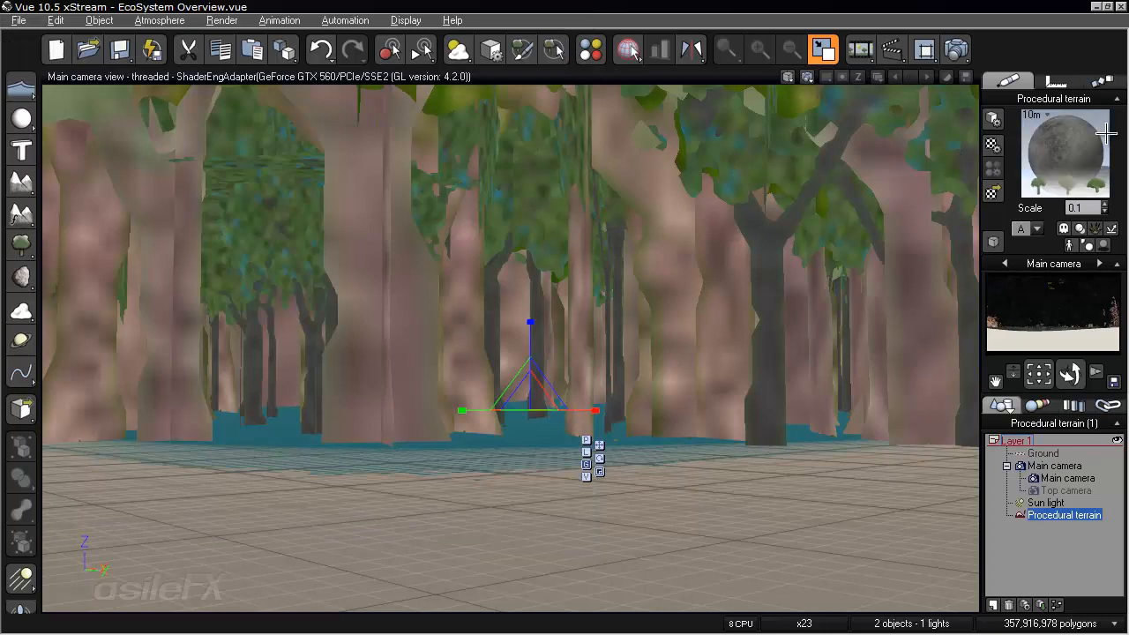
{"action": "left_click", "coordinate": [1056, 81]}
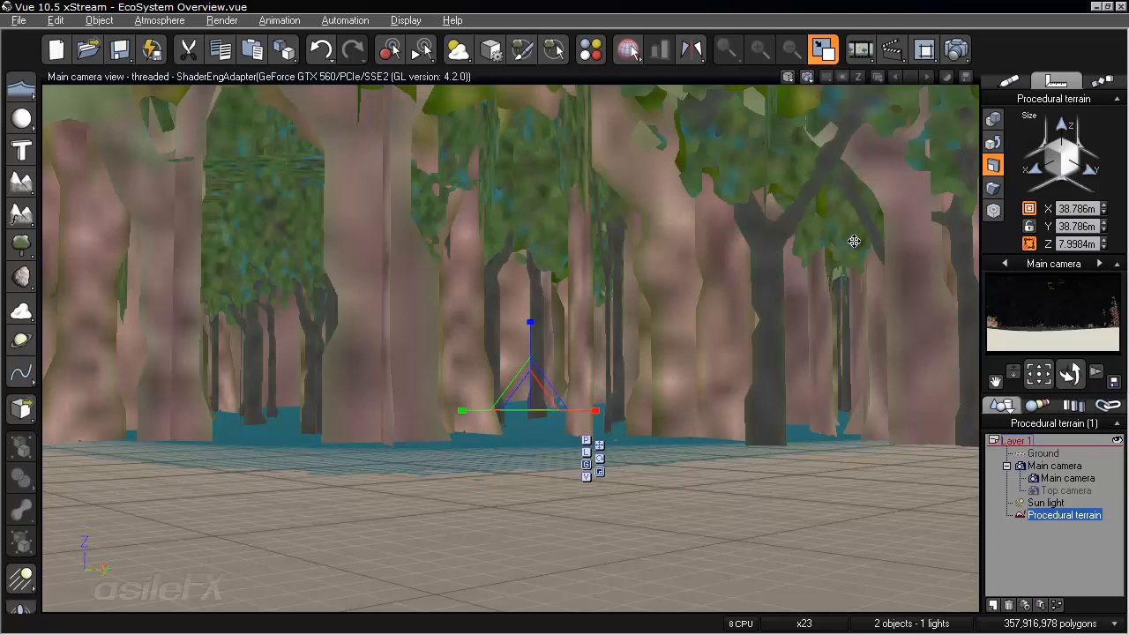
{"action": "left_click", "coordinate": [1007, 79]}
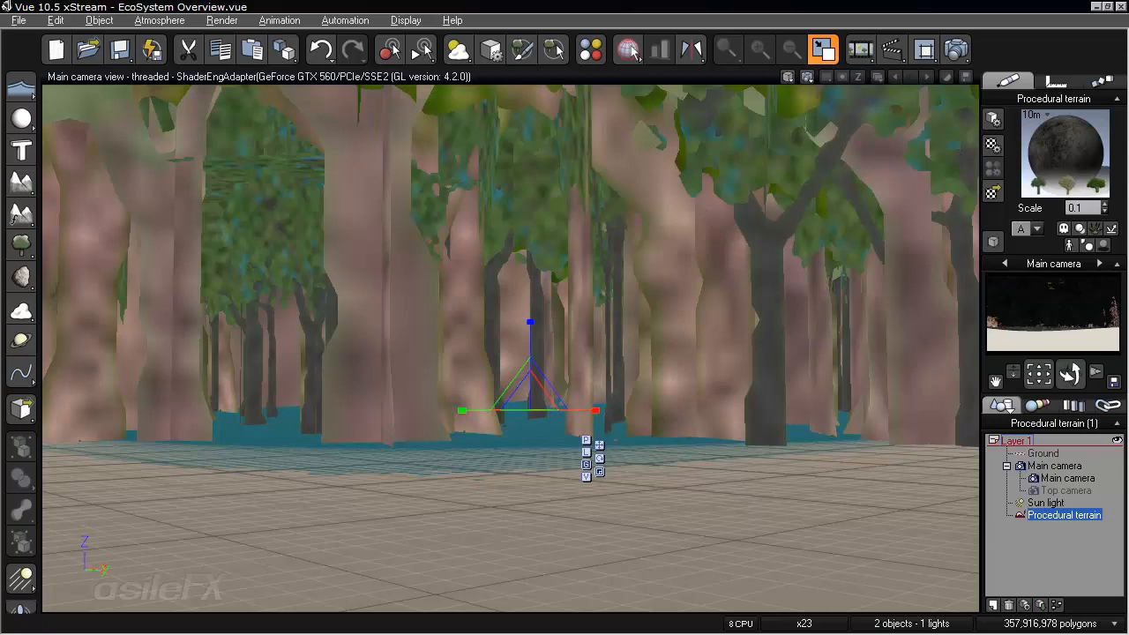
Set a larger meter value for 1 Vue unit in the program options, then reopen and accept the Rock eco material.
{"action": "left_click", "coordinate": [10, 20]}
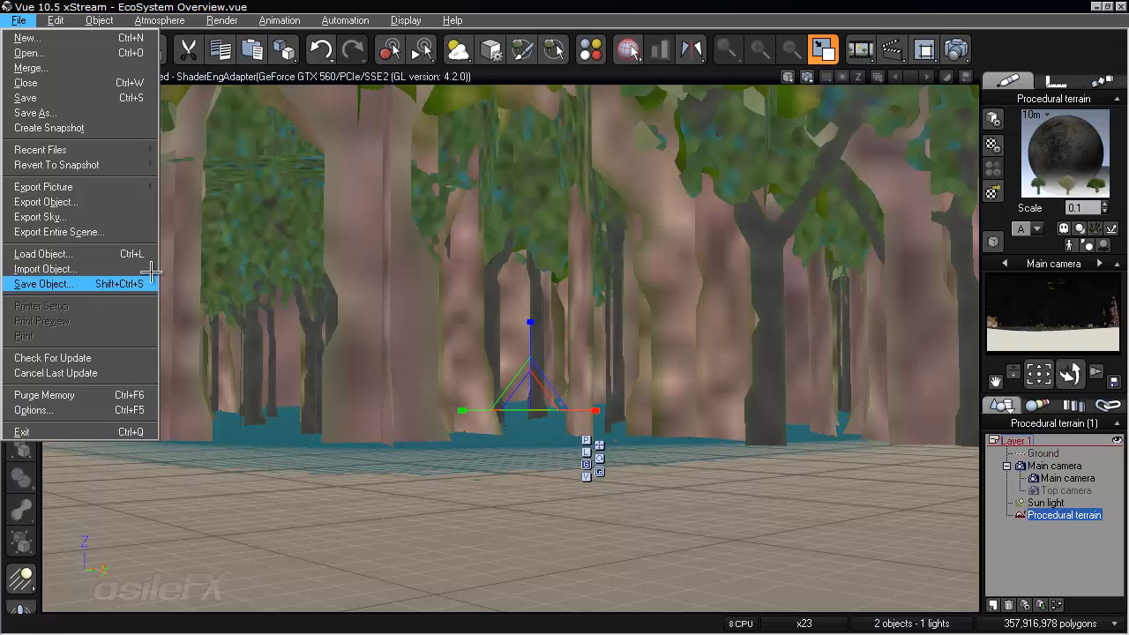
{"action": "left_click", "coordinate": [115, 410]}
{"action": "double_click", "coordinate": [294, 66]}
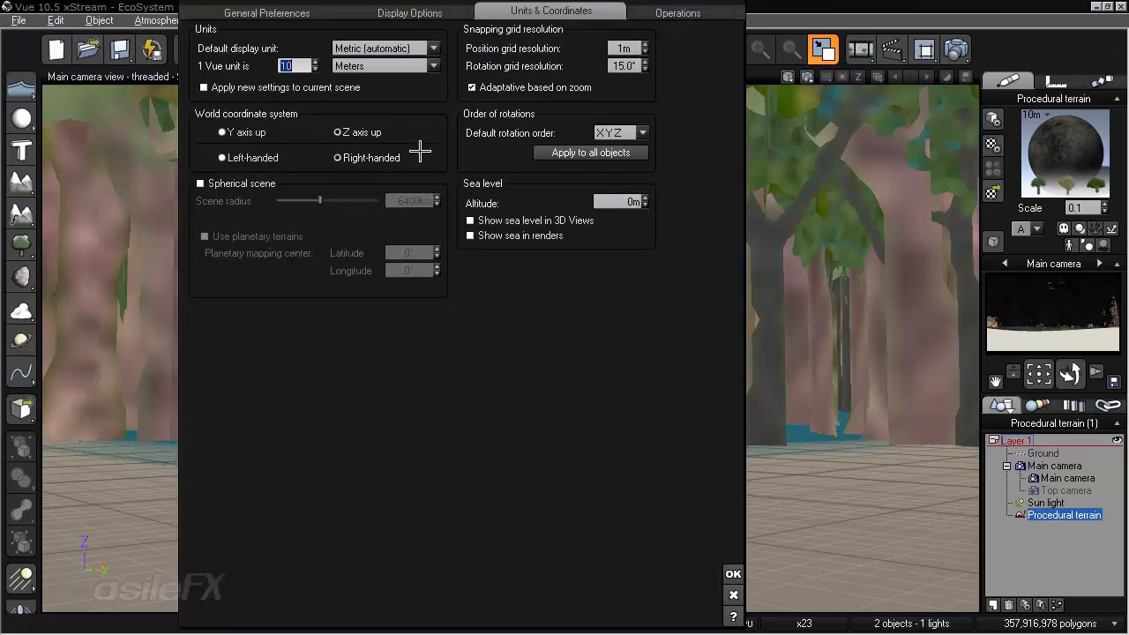
{"action": "left_click", "coordinate": [733, 574]}
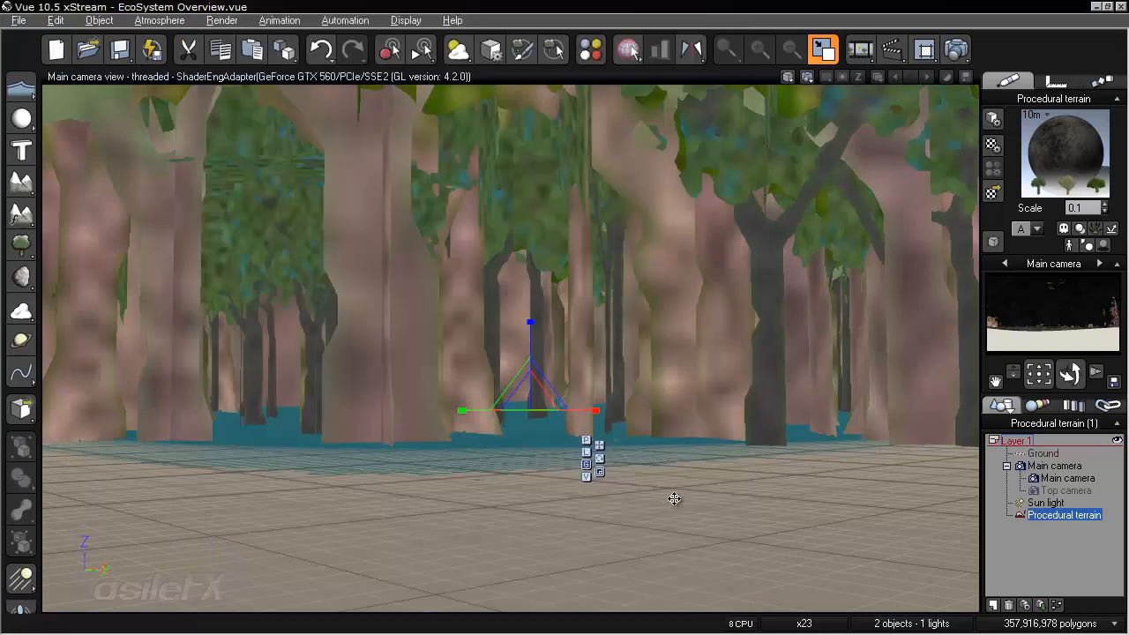
{"action": "double_click", "coordinate": [1062, 150]}
{"action": "left_click", "coordinate": [580, 409]}
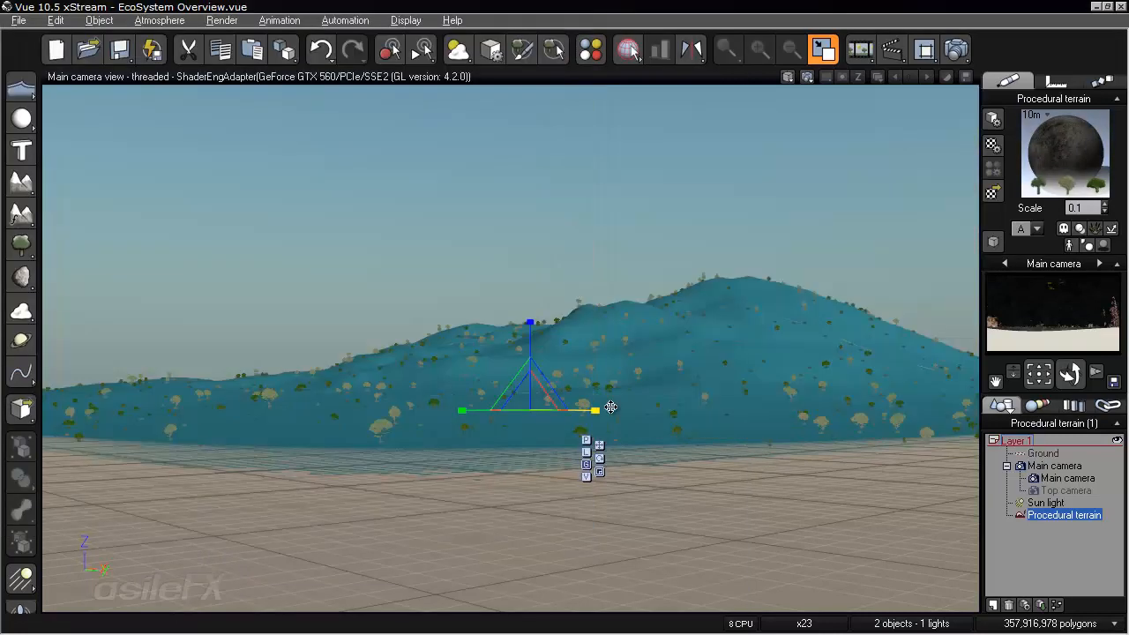
Repopulate the procedural terrain with the Rock eco material's four trees at the new unit scale.
{"action": "left_click", "coordinate": [1040, 540]}
{"action": "scroll", "coordinate": [538, 423], "scroll_direction": "up", "scroll_amount": 2}
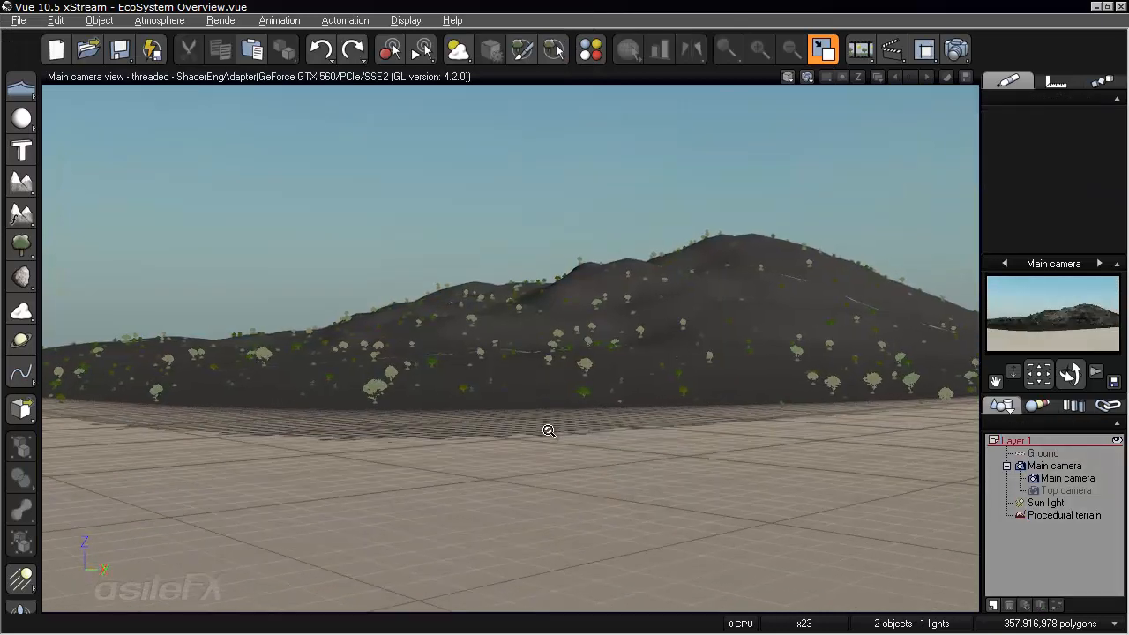
{"action": "scroll", "coordinate": [548, 431], "scroll_direction": "up", "scroll_amount": 5}
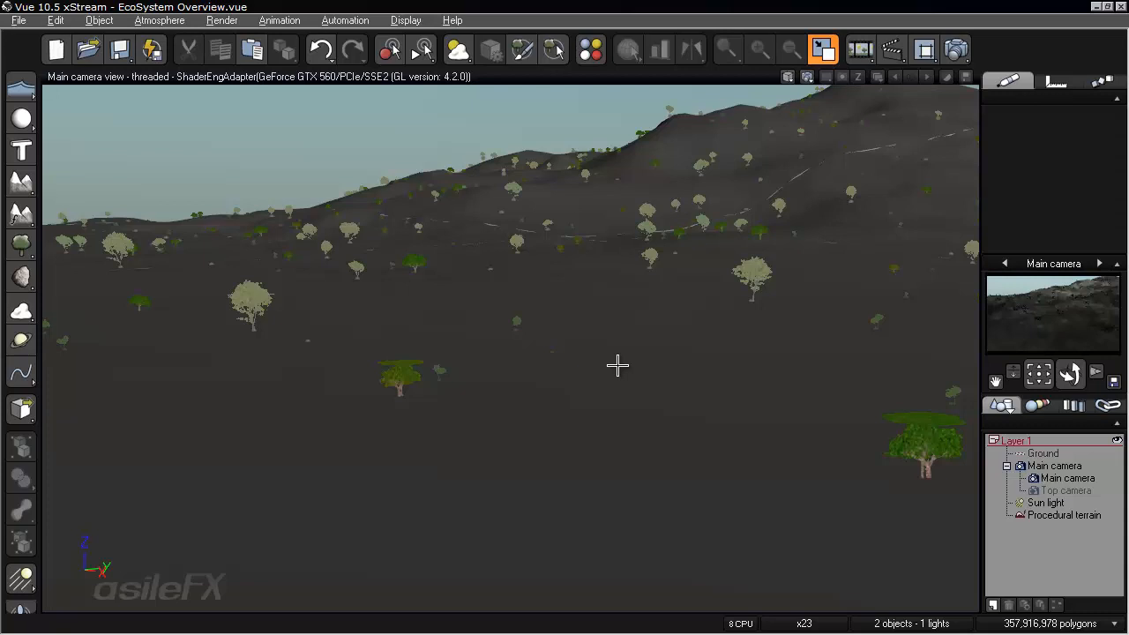
{"action": "left_click", "coordinate": [1064, 515]}
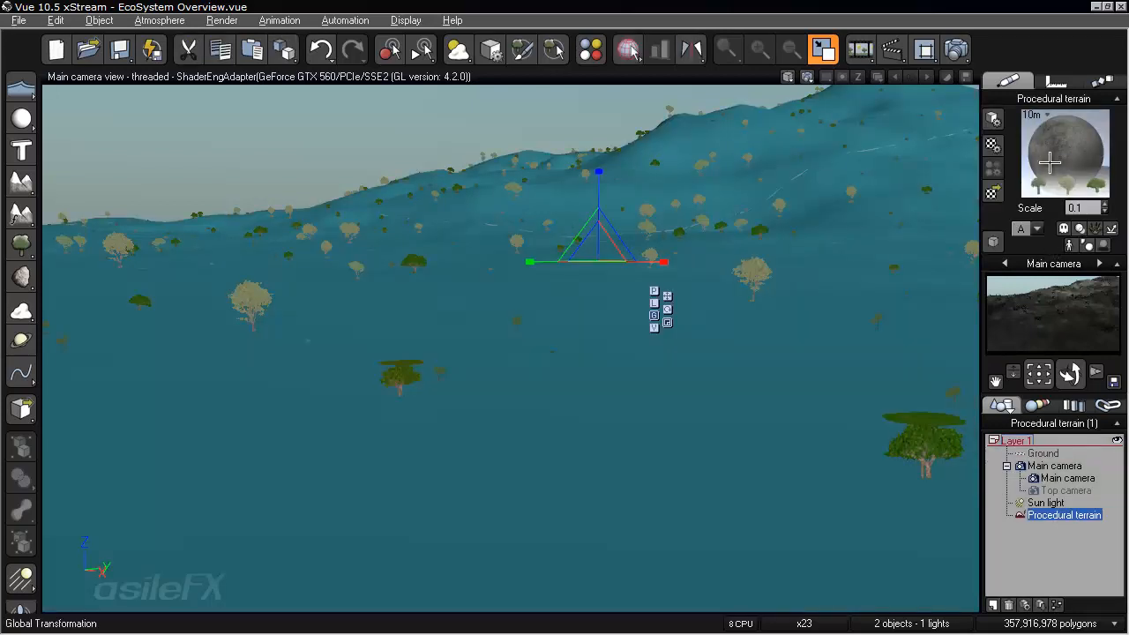
{"action": "right_click", "coordinate": [1048, 160]}
{"action": "left_click", "coordinate": [1024, 167]}
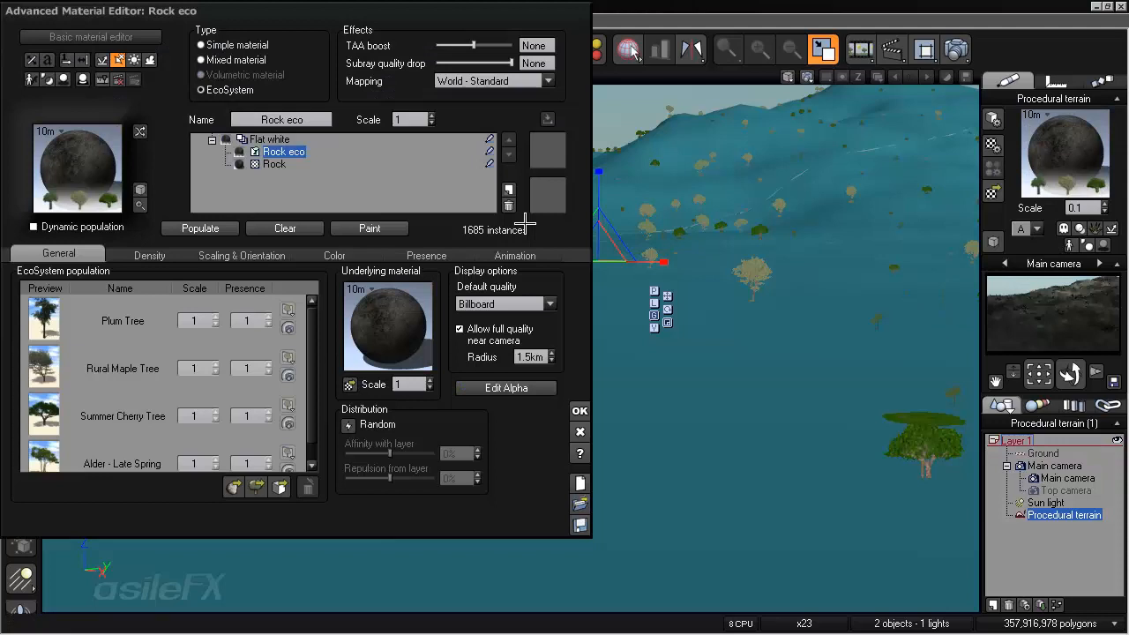
{"action": "left_click", "coordinate": [226, 228]}
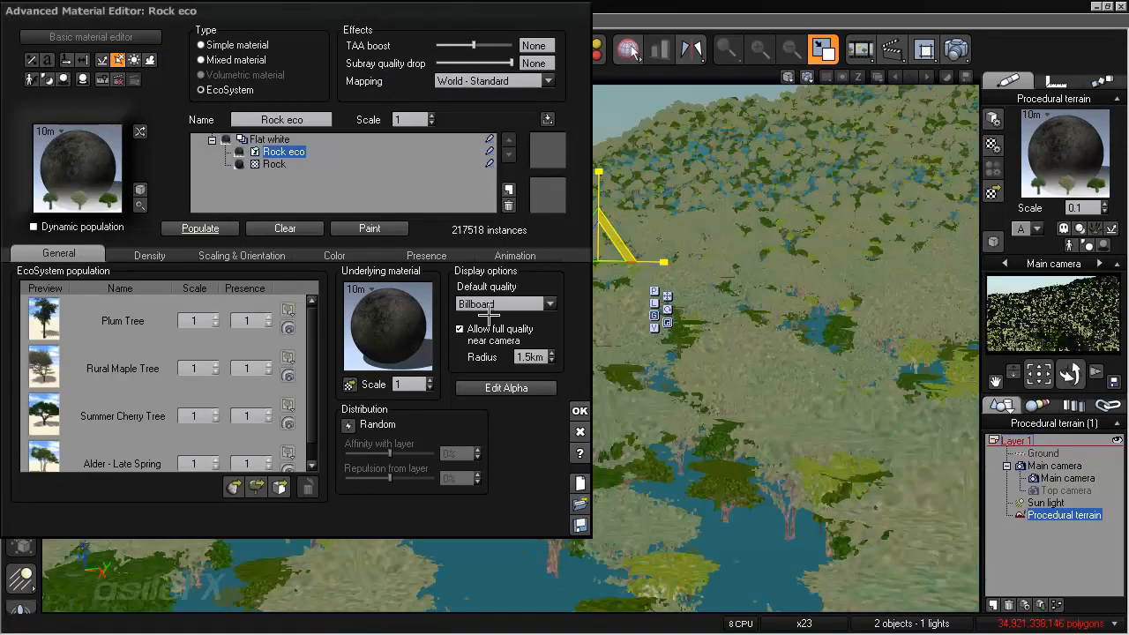
Accept the repopulated Rock eco material and check the procedural terrain's size.
{"action": "left_click", "coordinate": [579, 411]}
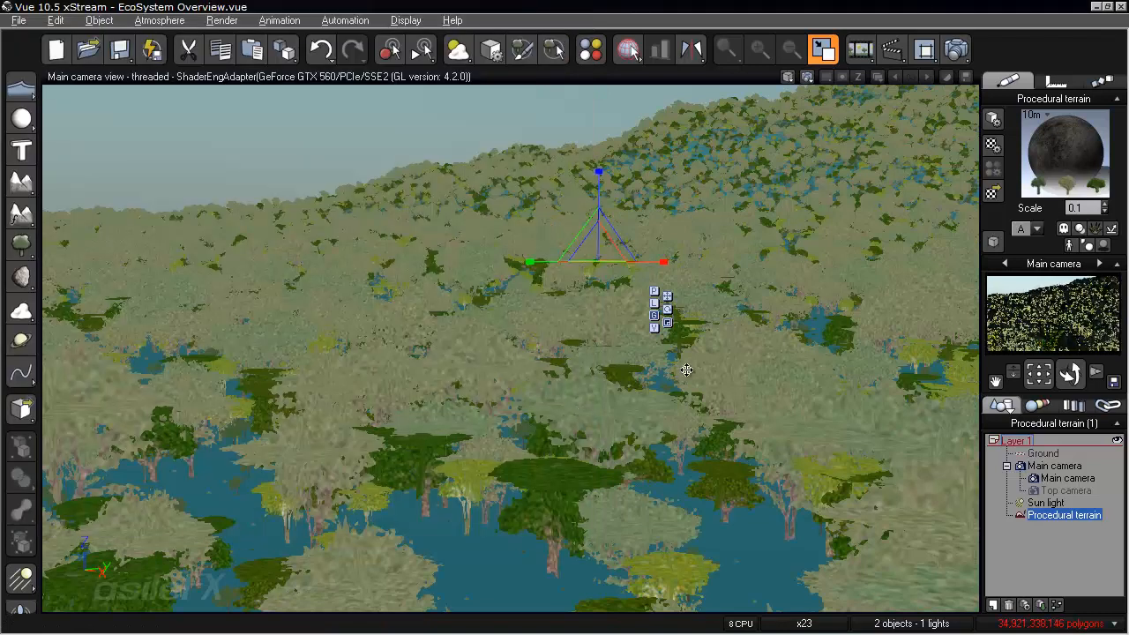
{"action": "left_click", "coordinate": [1053, 83]}
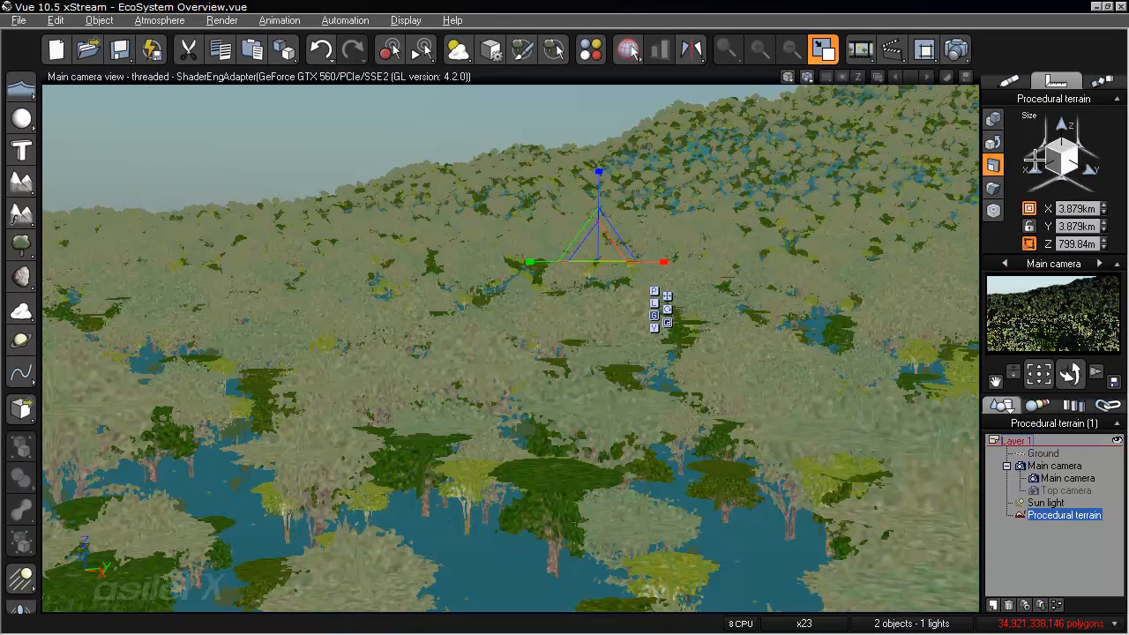
{"action": "left_click", "coordinate": [1008, 80]}
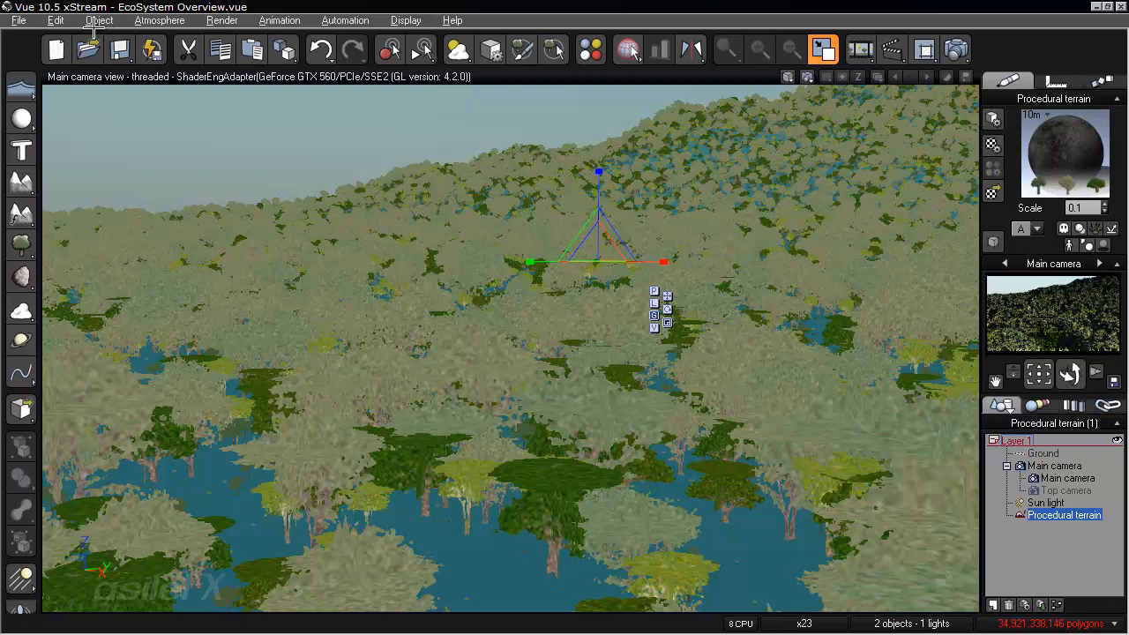
Review the units, display and general preference settings in the program options, then accept them.
{"action": "left_click", "coordinate": [18, 19]}
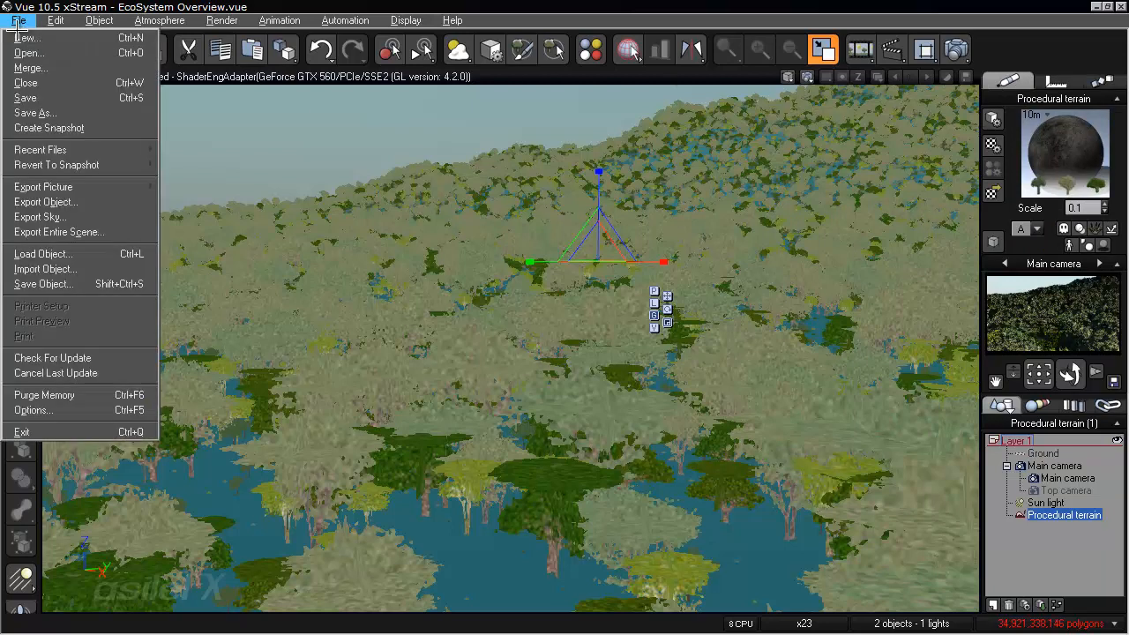
{"action": "left_click", "coordinate": [87, 408]}
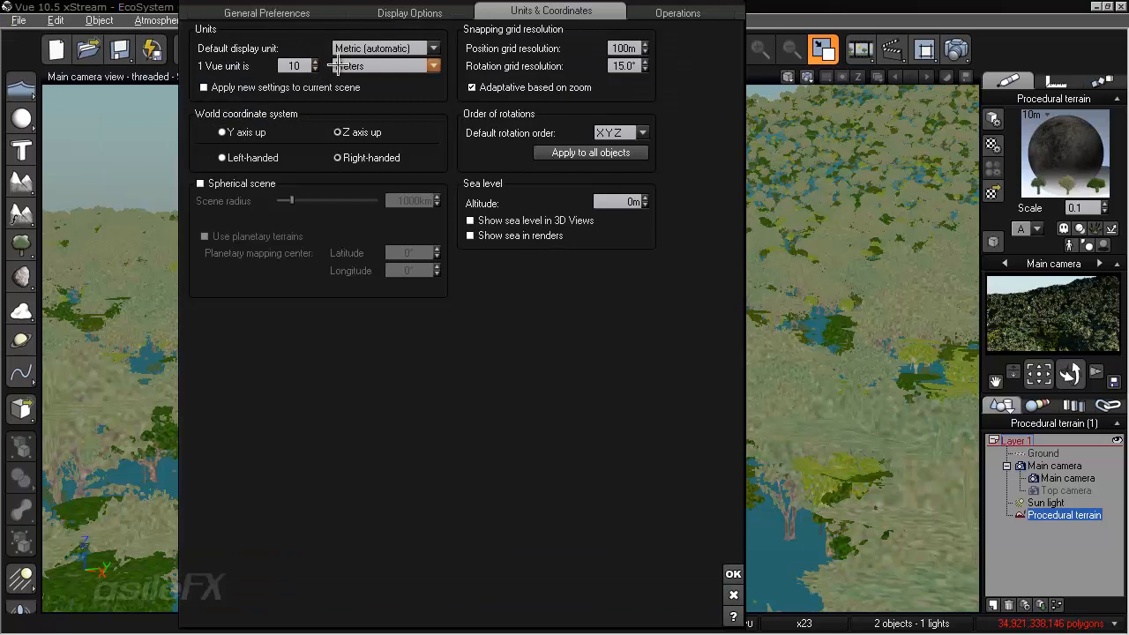
{"action": "left_click", "coordinate": [396, 11]}
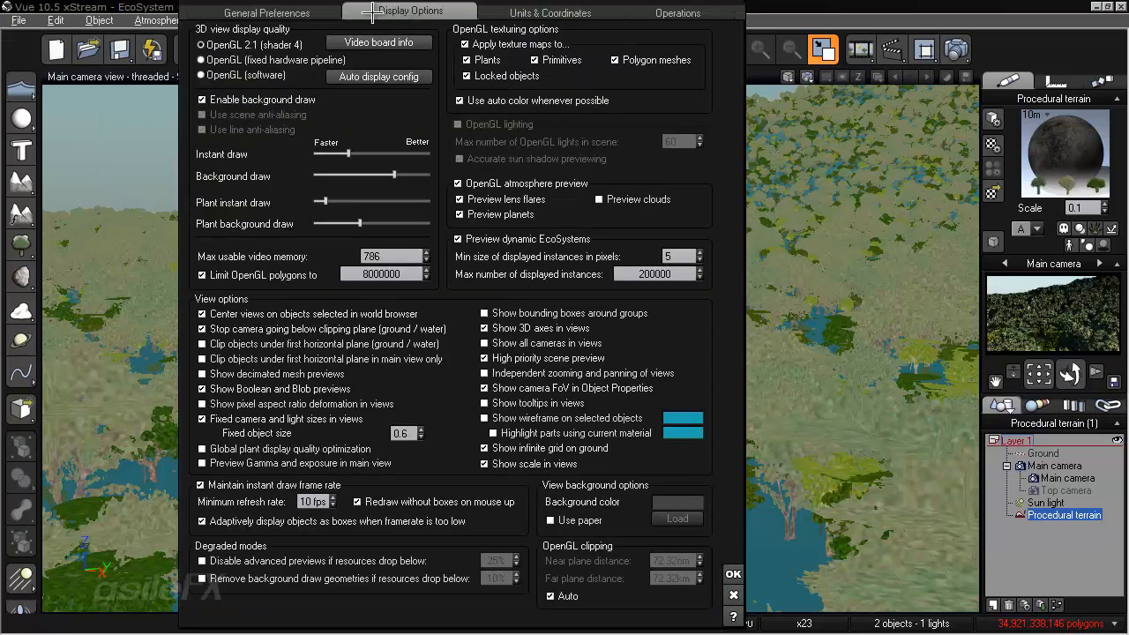
{"action": "left_click", "coordinate": [318, 12]}
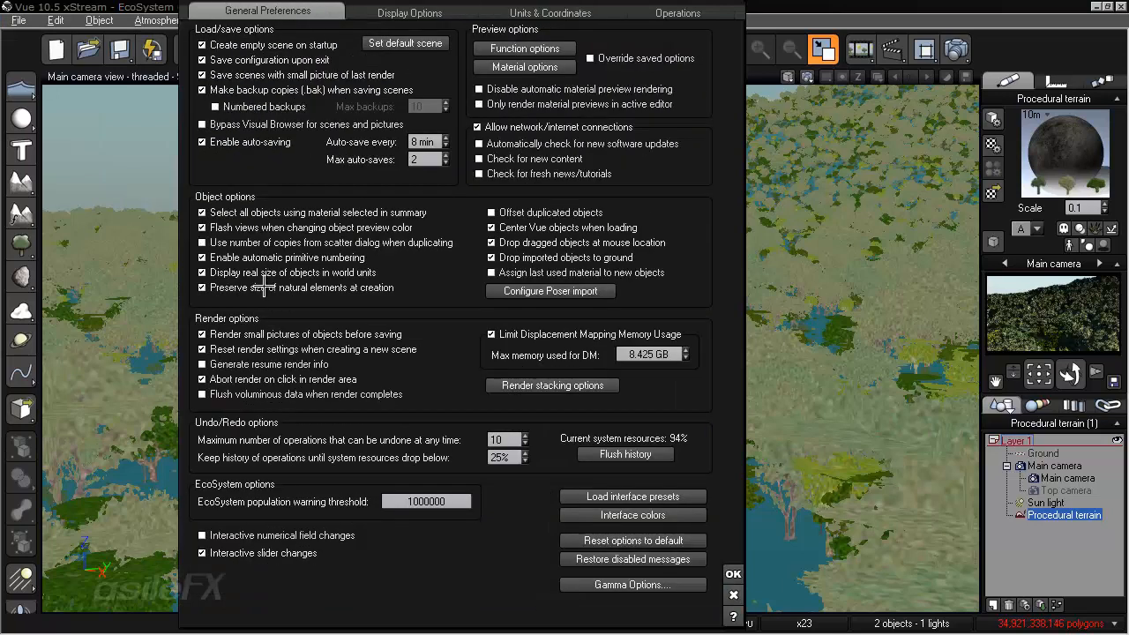
{"action": "left_click", "coordinate": [733, 574]}
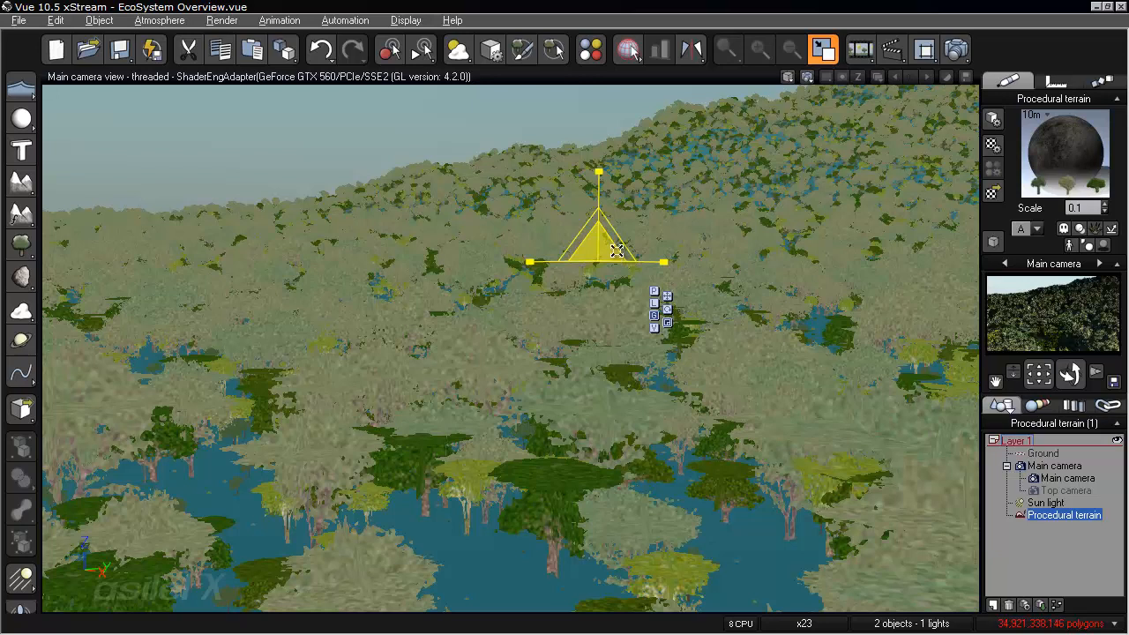
Set 1 Vue unit back to 1 meter in the program options and accept the change.
{"action": "left_click", "coordinate": [18, 19]}
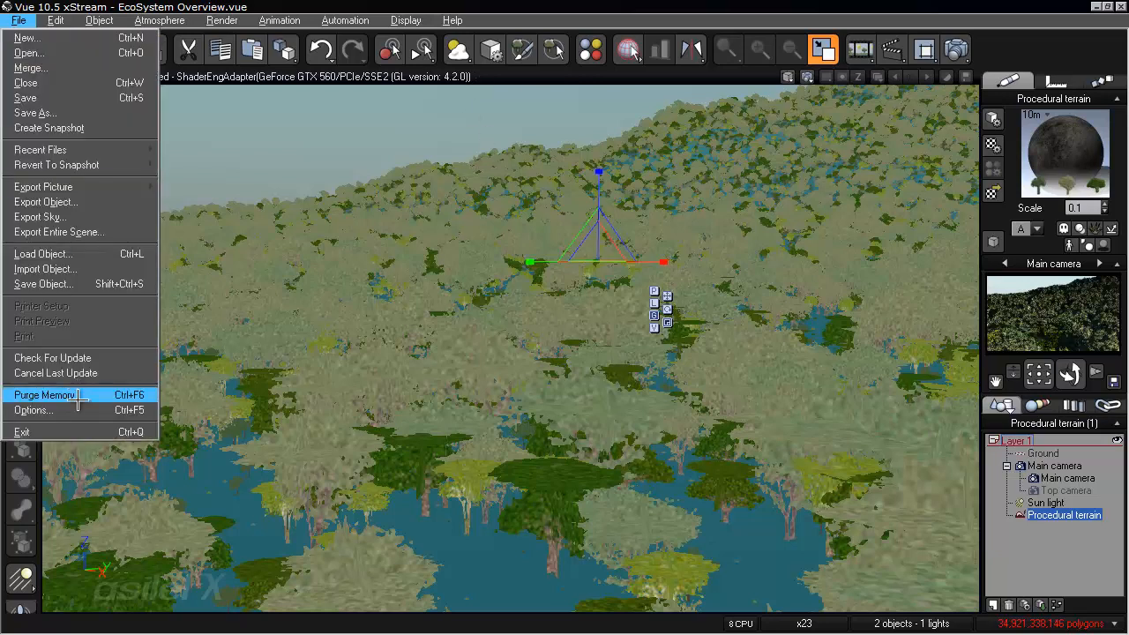
{"action": "left_click", "coordinate": [40, 410]}
{"action": "left_click", "coordinate": [494, 11]}
{"action": "double_click", "coordinate": [291, 65]}
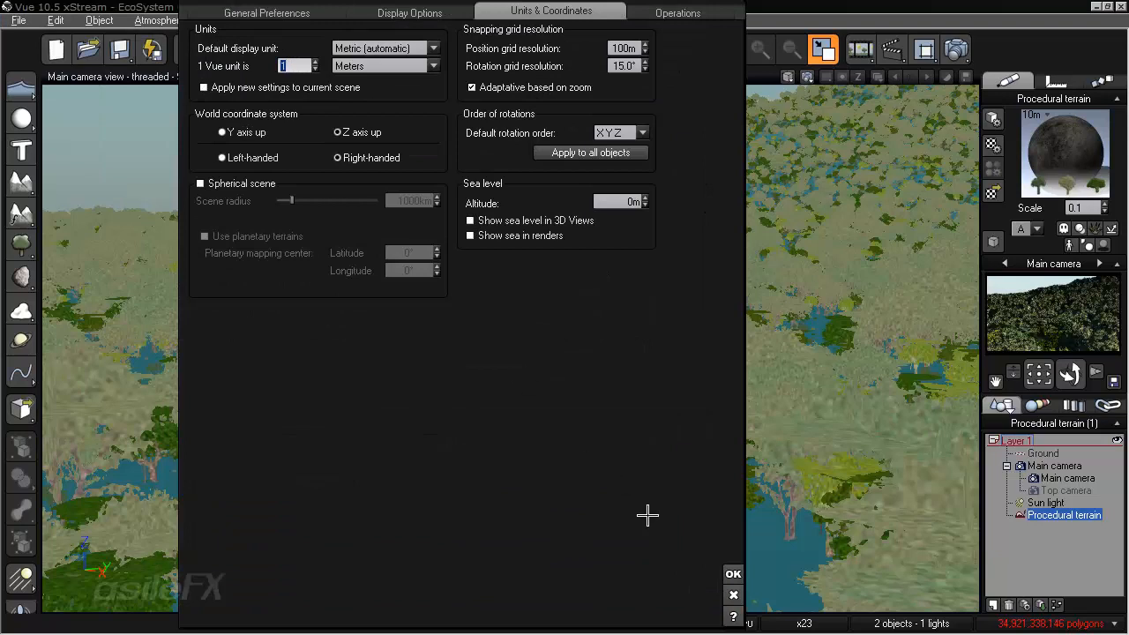
{"action": "left_click", "coordinate": [733, 573]}
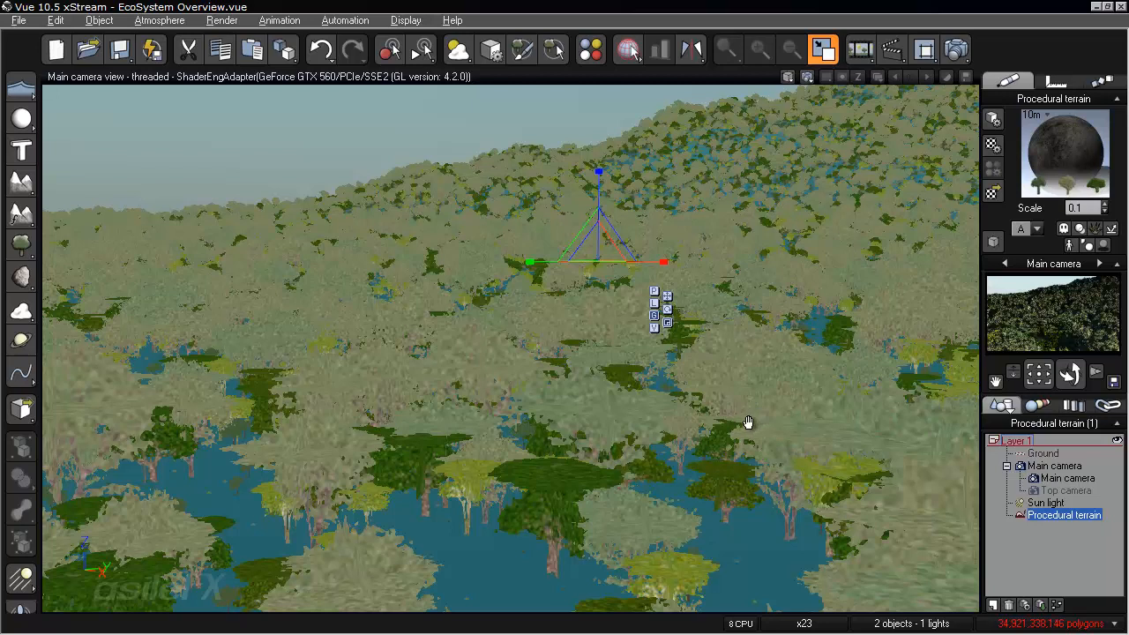
Repopulate the procedural terrain with the Rock eco trees at the 1-meter unit scale and accept the material.
{"action": "right_click_drag", "start_coordinate": [766, 443], "coordinate": [673, 352]}
{"action": "key", "text": "ctrl+z"}
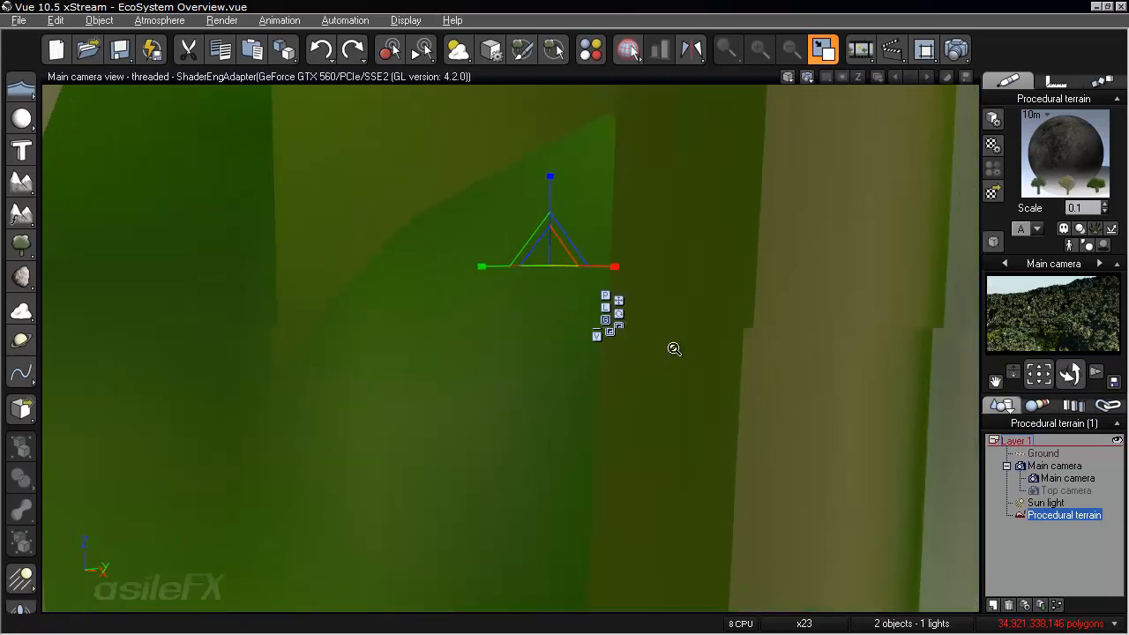
{"action": "scroll", "coordinate": [676, 348], "scroll_direction": "down", "scroll_amount": 7}
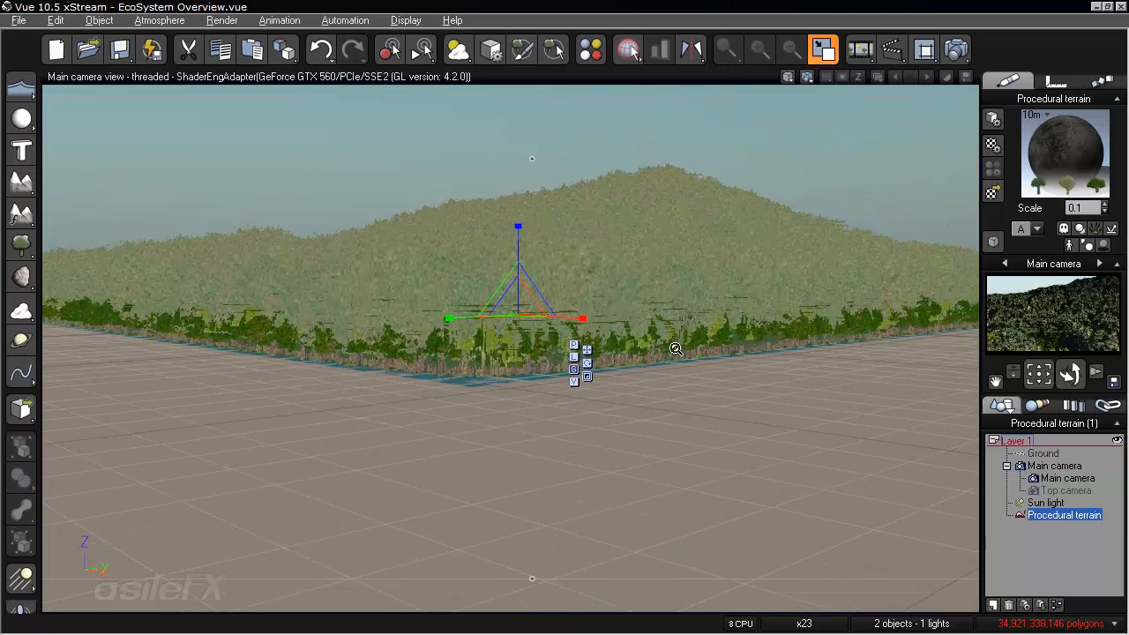
{"action": "scroll", "coordinate": [675, 348], "scroll_direction": "up", "scroll_amount": 7}
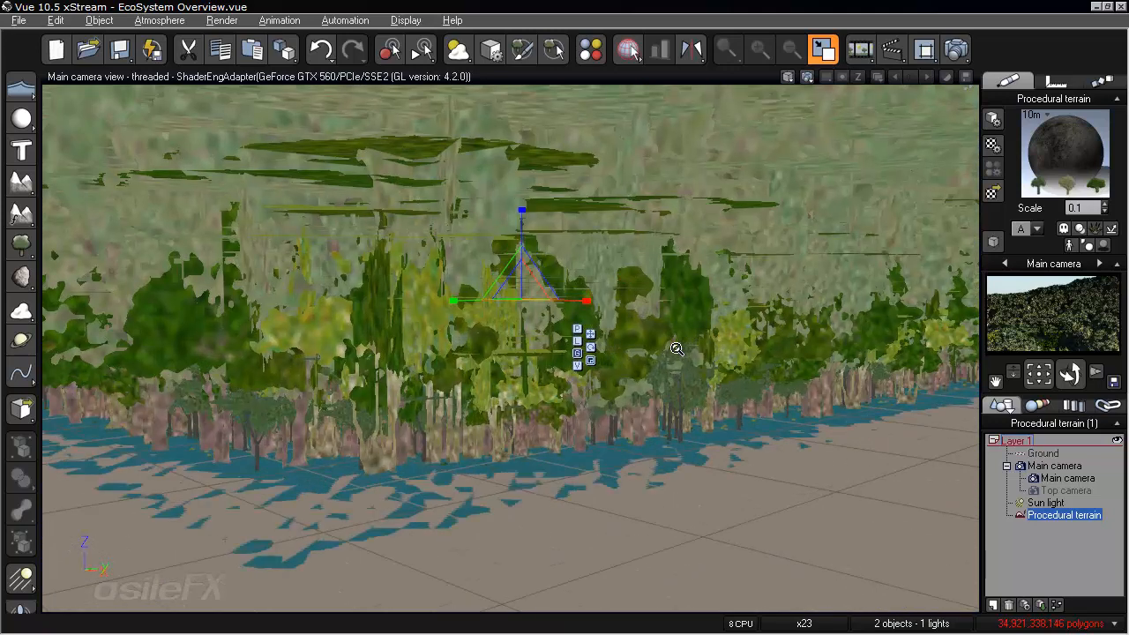
{"action": "scroll", "coordinate": [675, 349], "scroll_direction": "up", "scroll_amount": 1}
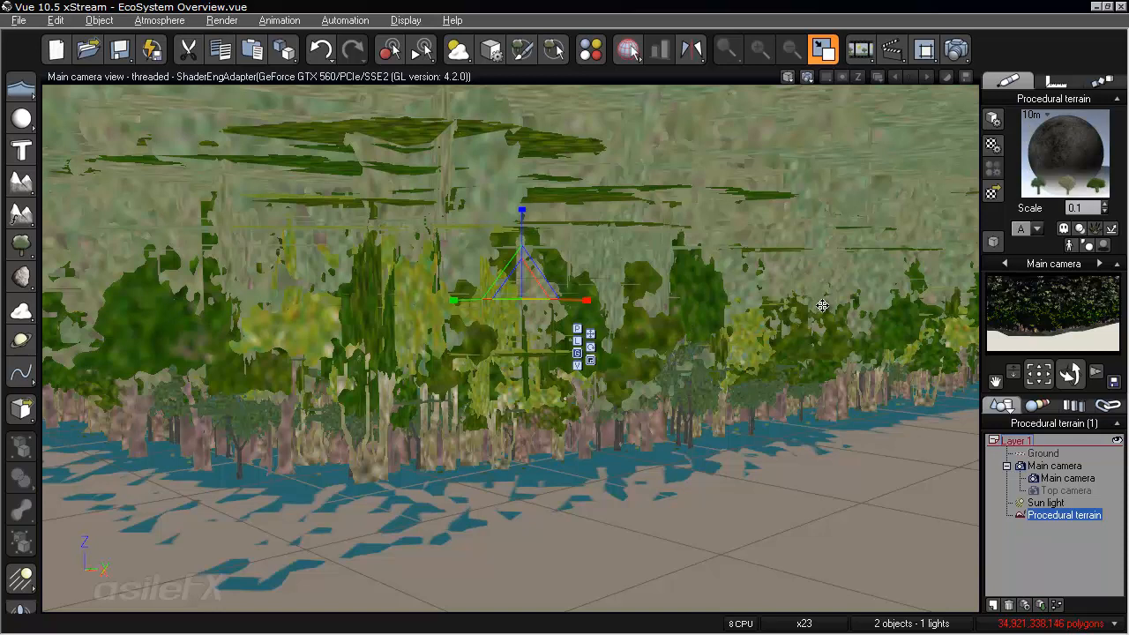
{"action": "right_click", "coordinate": [1050, 152]}
{"action": "left_click", "coordinate": [939, 154]}
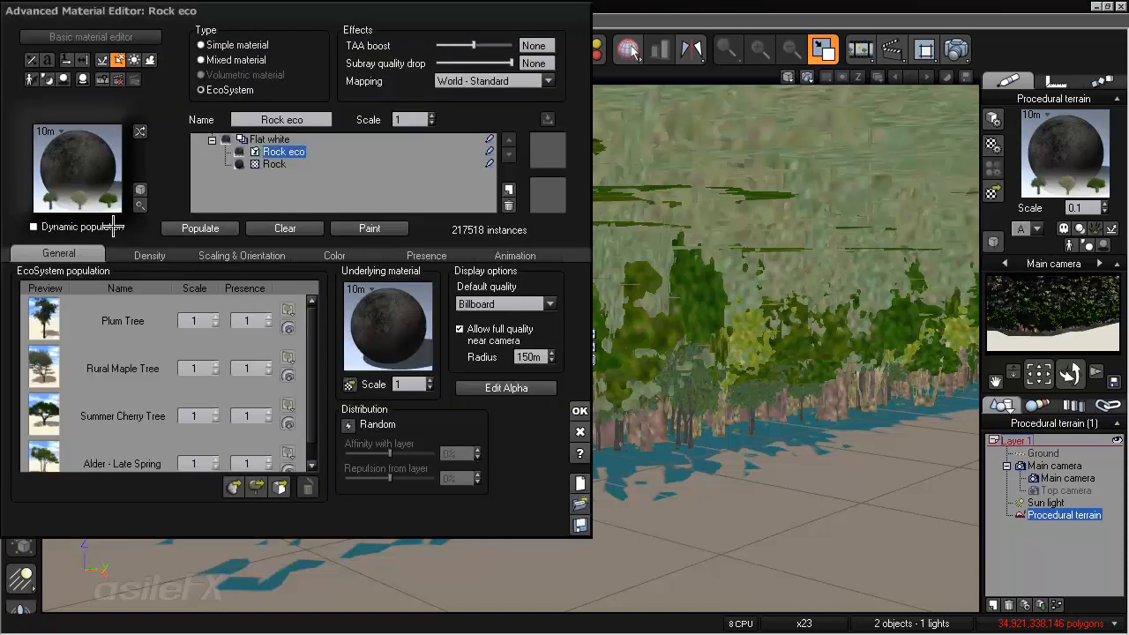
{"action": "left_click", "coordinate": [232, 227]}
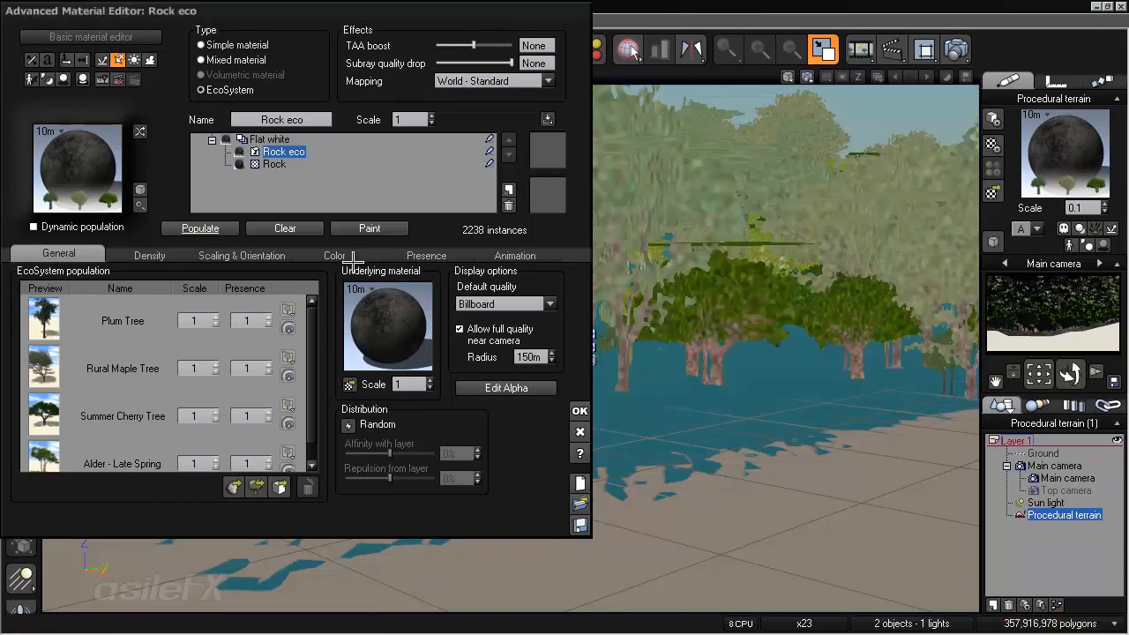
{"action": "left_click", "coordinate": [580, 410]}
Examine the repopulated trees up close and the Rock eco material's population list, then accept the material and deselect the terrain.
{"action": "right_click_drag", "start_coordinate": [748, 355], "coordinate": [757, 384]}
{"action": "scroll", "coordinate": [773, 453], "scroll_direction": "up", "scroll_amount": 5}
{"action": "scroll", "coordinate": [776, 443], "scroll_direction": "up", "scroll_amount": 5}
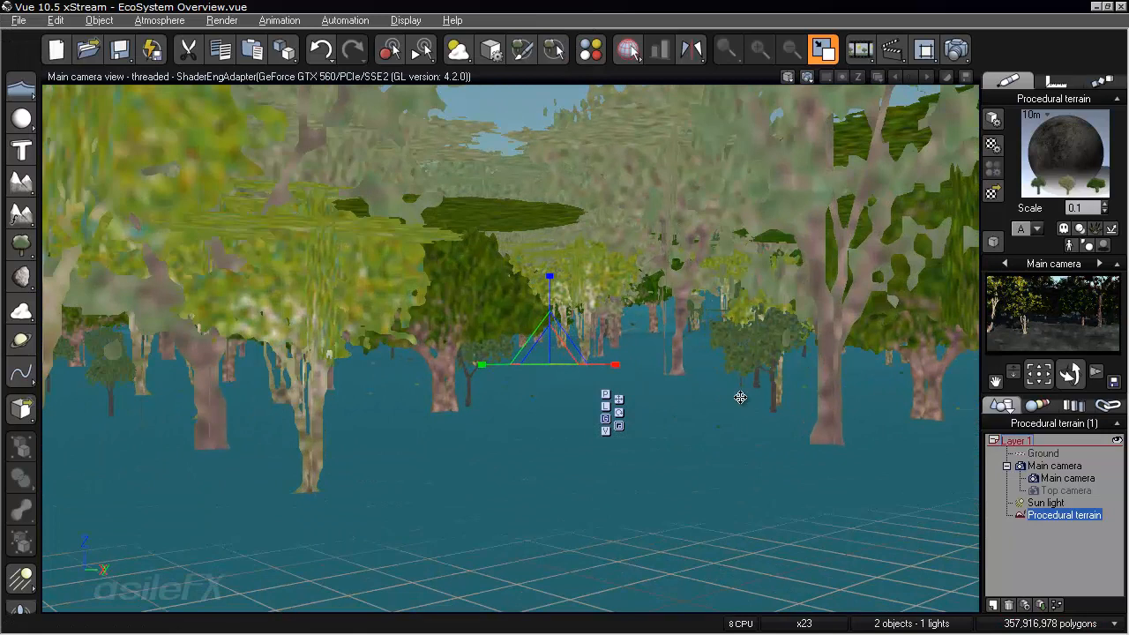
{"action": "double_click", "coordinate": [1062, 164]}
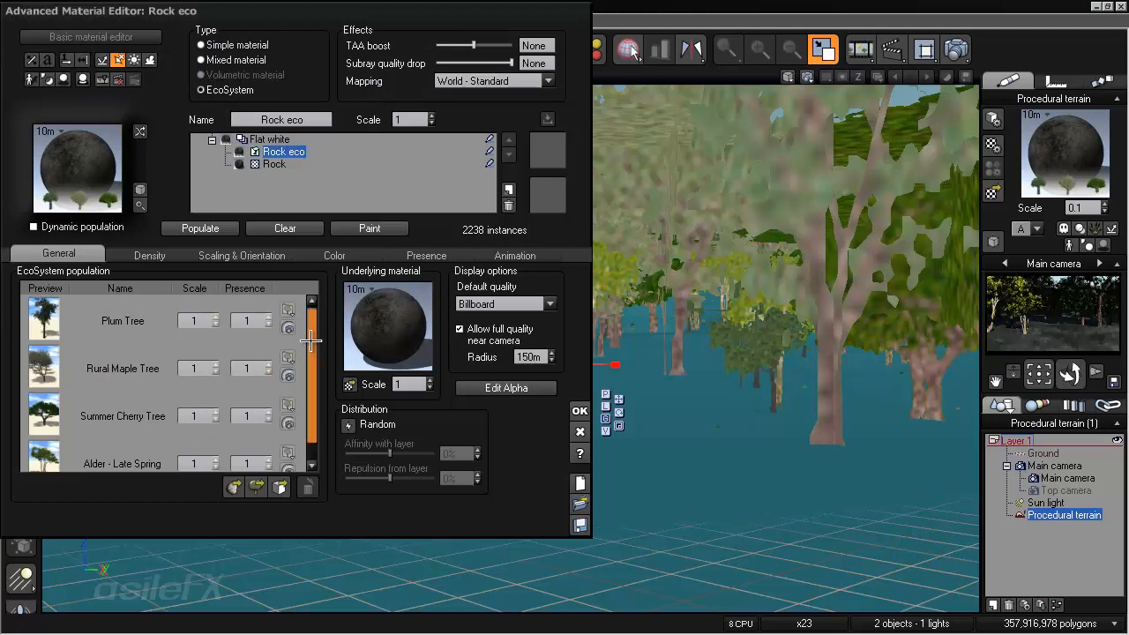
{"action": "scroll", "coordinate": [264, 385], "scroll_direction": "down", "scroll_amount": 1}
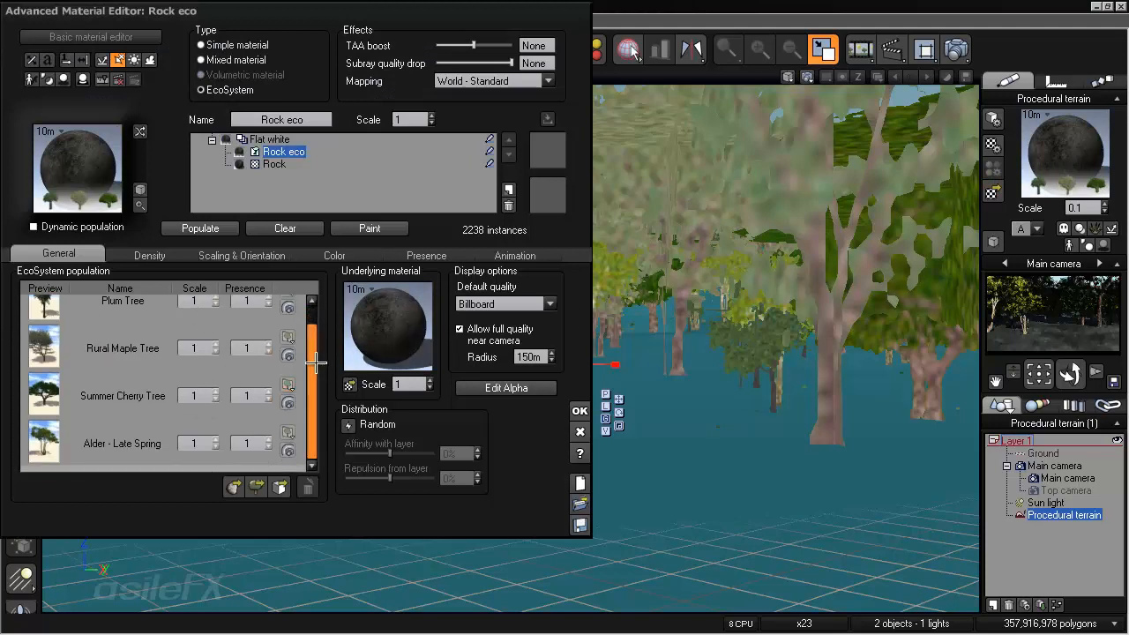
{"action": "scroll", "coordinate": [315, 380], "scroll_direction": "up", "scroll_amount": 1}
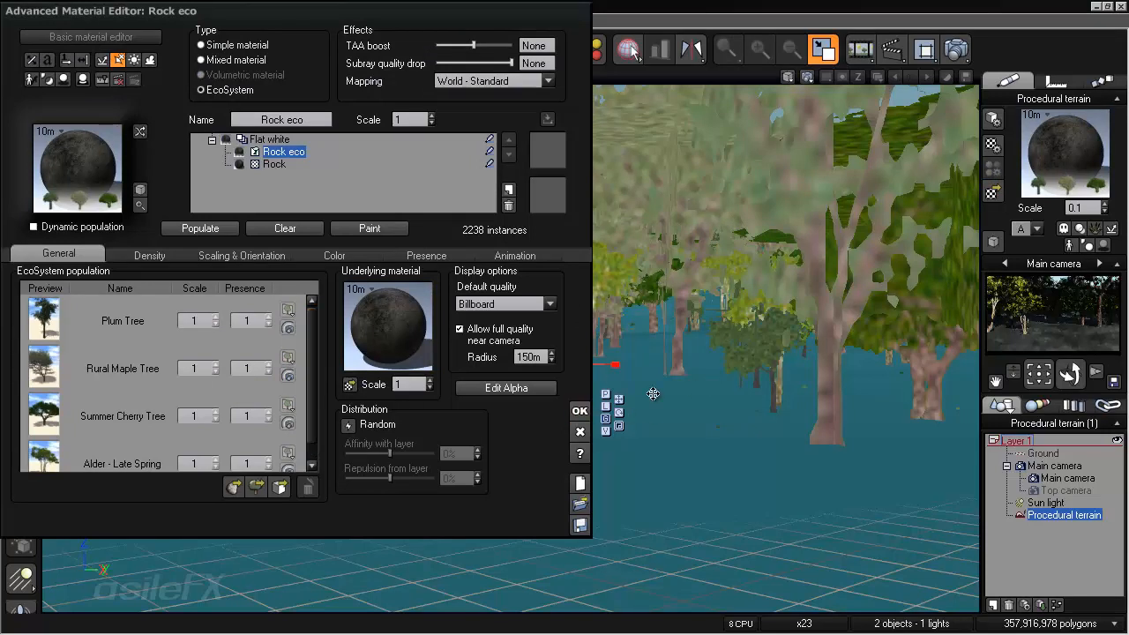
{"action": "left_click", "coordinate": [580, 411]}
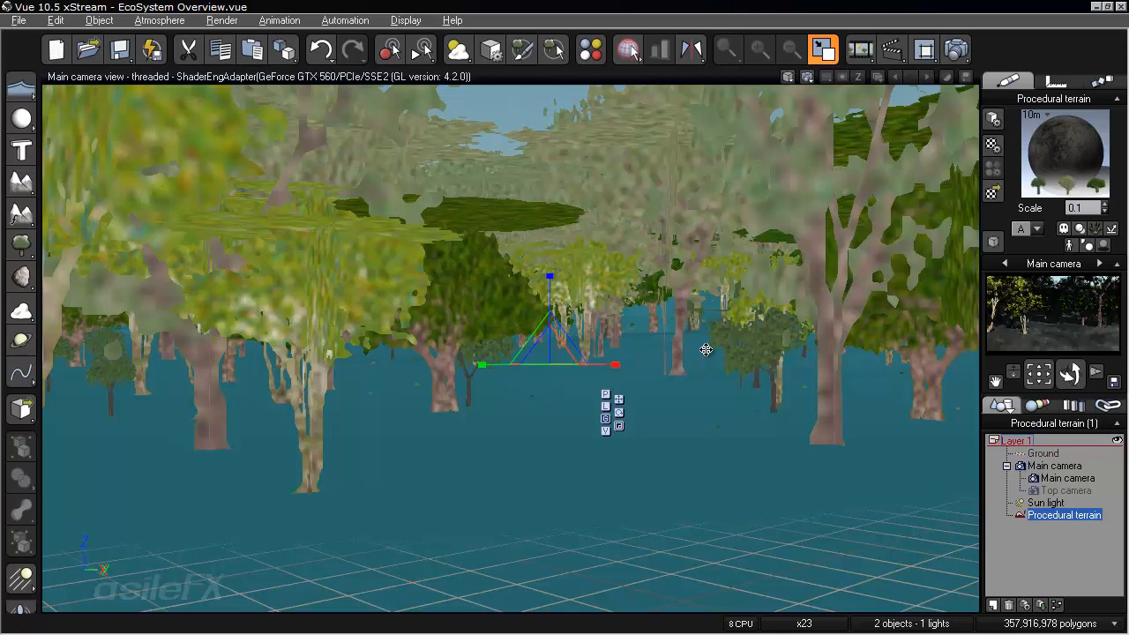
{"action": "left_click", "coordinate": [1045, 550]}
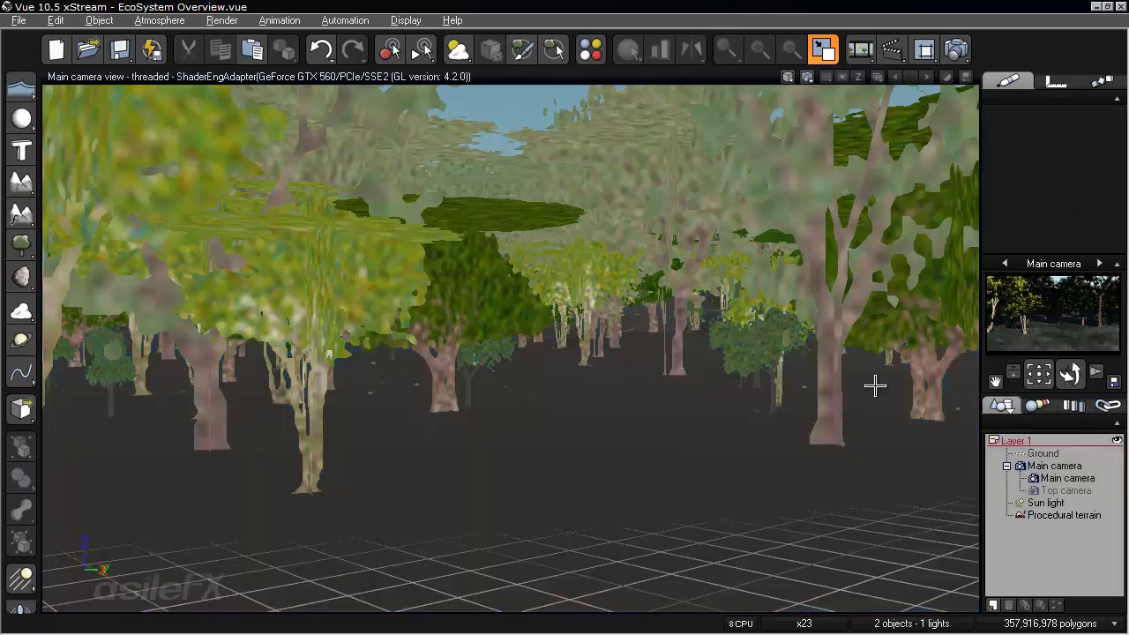